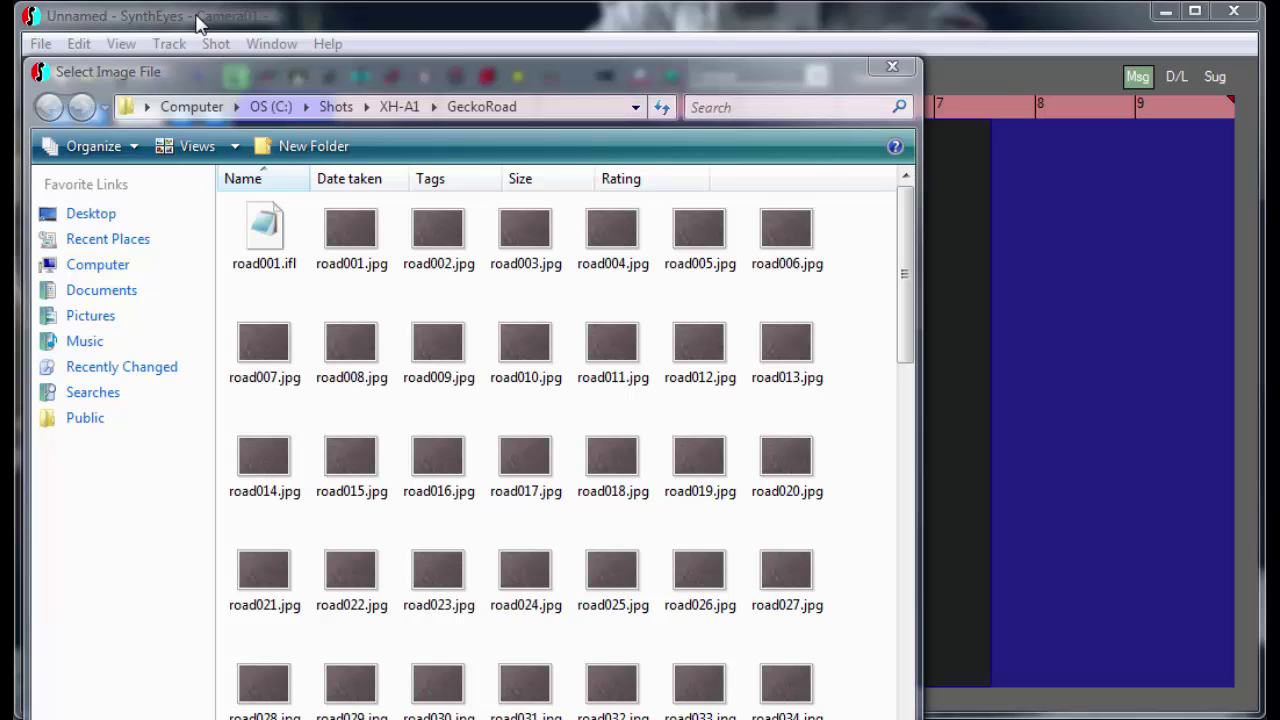
- Load road001.ifl as a shot with 1.777 image aspect at NTSC 29.970 fps
{"action": "double_click", "coordinate": [263, 229]}
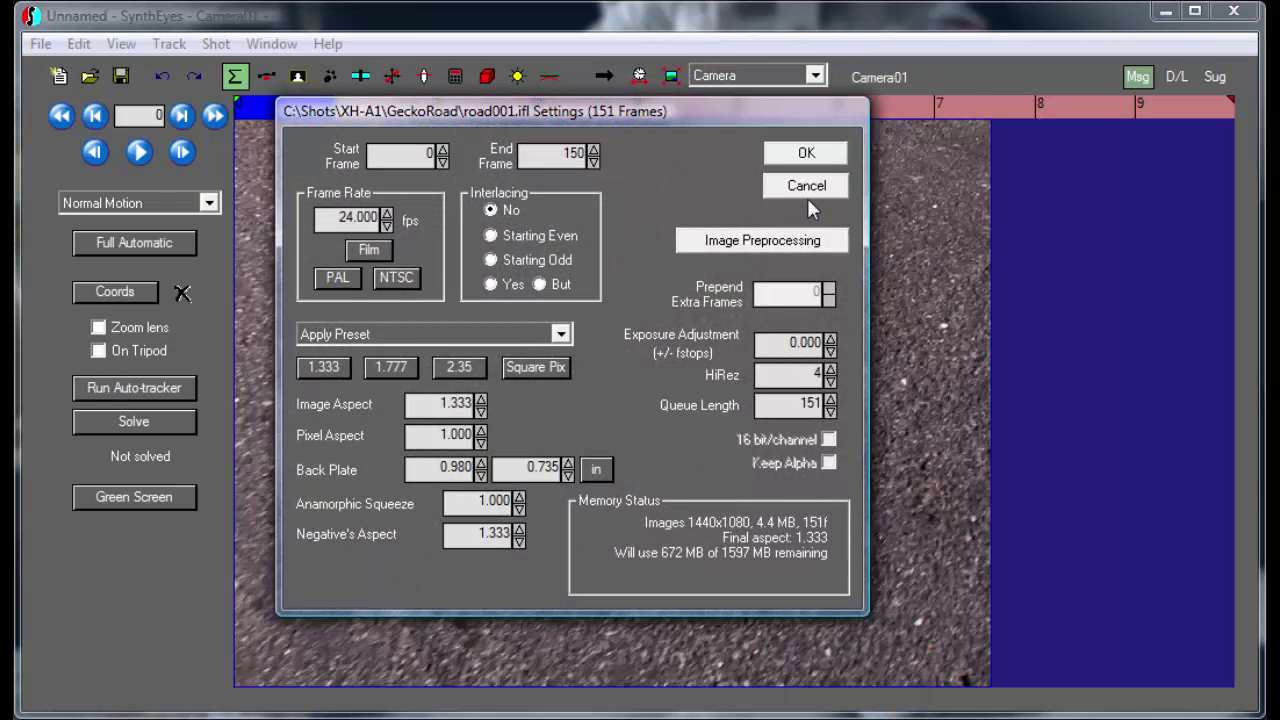
{"action": "left_click", "coordinate": [394, 368]}
{"action": "left_click", "coordinate": [394, 284]}
{"action": "left_click", "coordinate": [800, 155]}
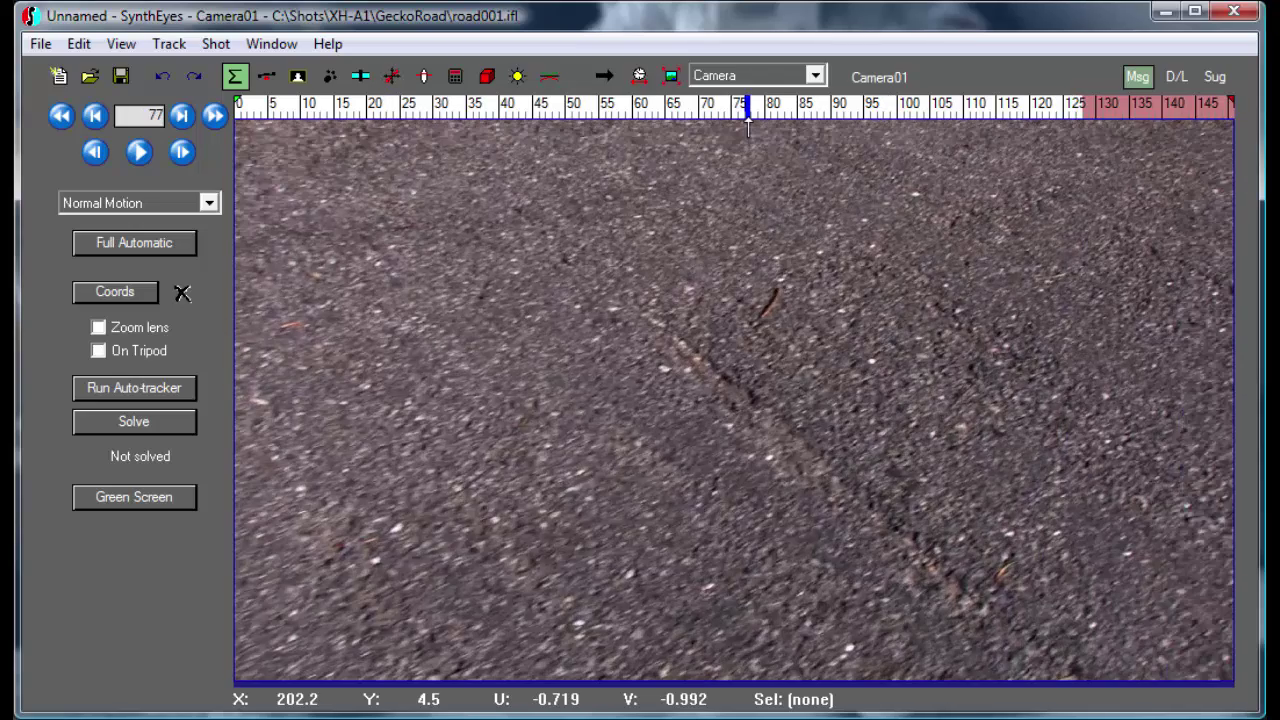
- Run Full Automatic tracking and solving on the road shot, reaching about 0.66 hpix error
{"action": "left_click", "coordinate": [135, 248]}
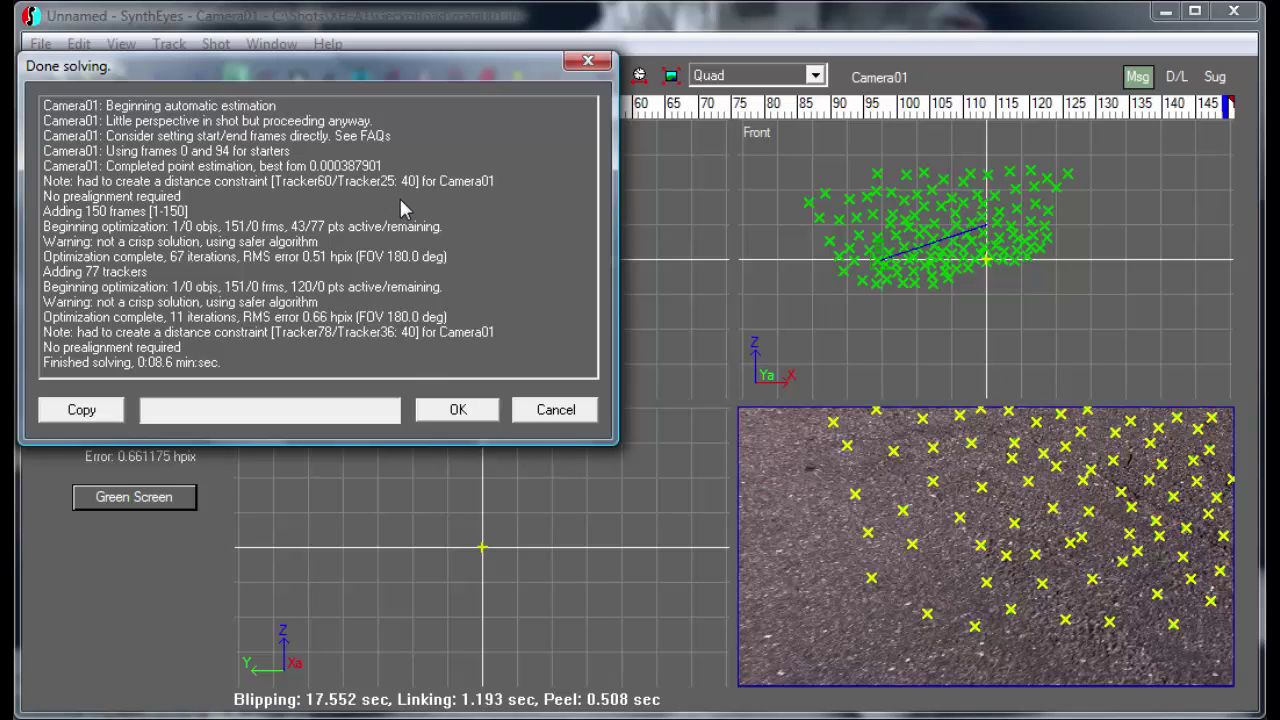
- Dismiss the solve log and pan the Top and Left views to centre the camera path
{"action": "left_click", "coordinate": [458, 416]}
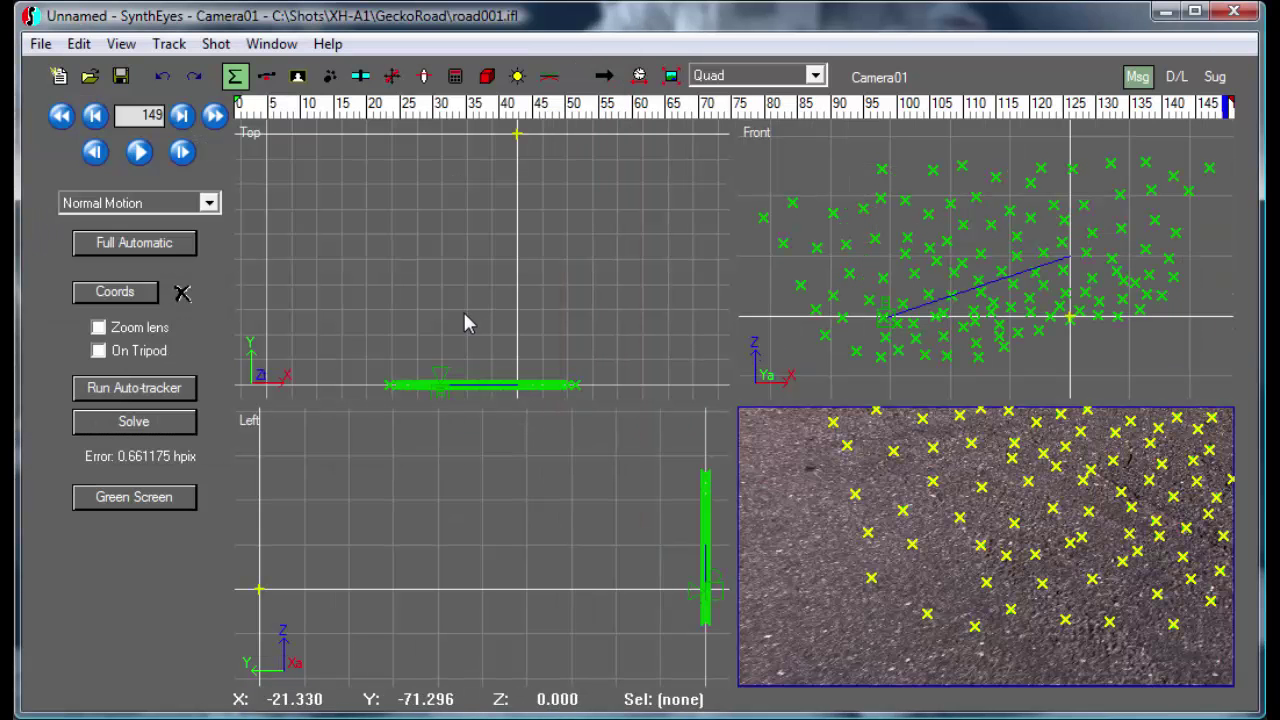
{"action": "left_click_drag", "start_coordinate": [466, 314], "coordinate": [458, 176]}
{"action": "left_click_drag", "start_coordinate": [571, 528], "coordinate": [353, 527]}
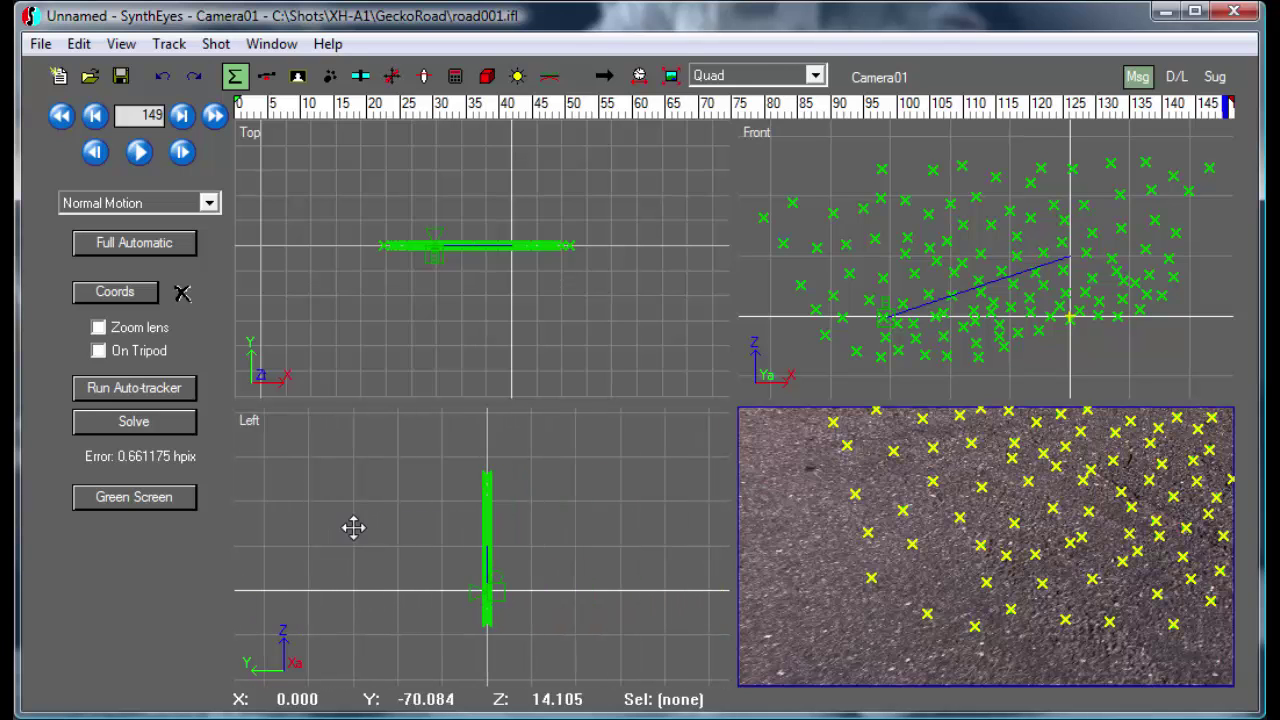
- Clear the existing camera solve and return to frame 0 of the shot
{"action": "left_click", "coordinate": [424, 77]}
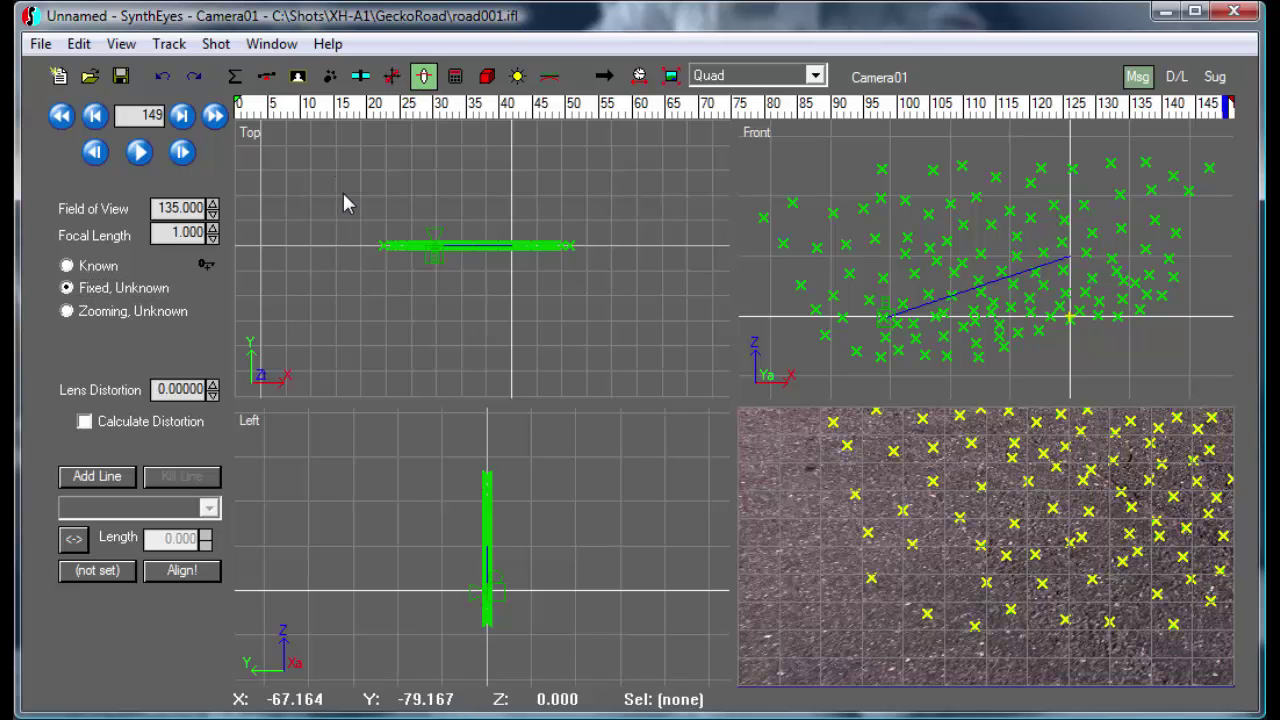
{"action": "left_click", "coordinate": [455, 77]}
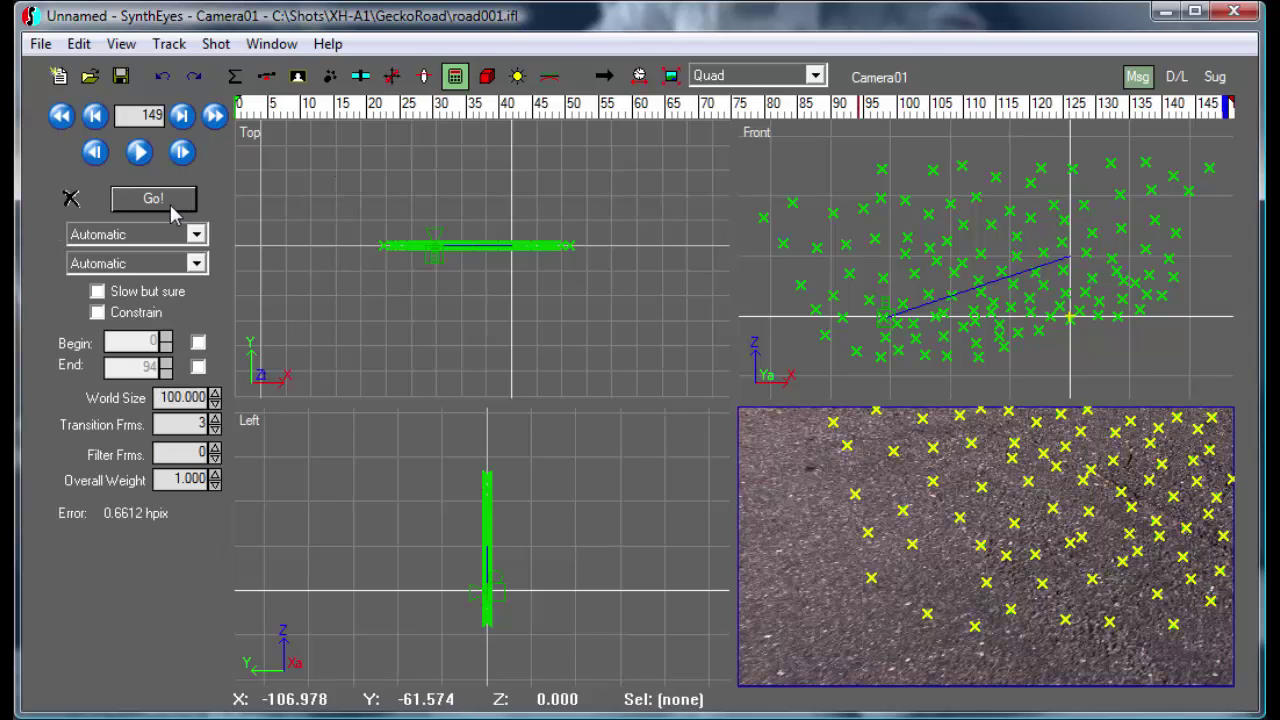
{"action": "left_click", "coordinate": [71, 200]}
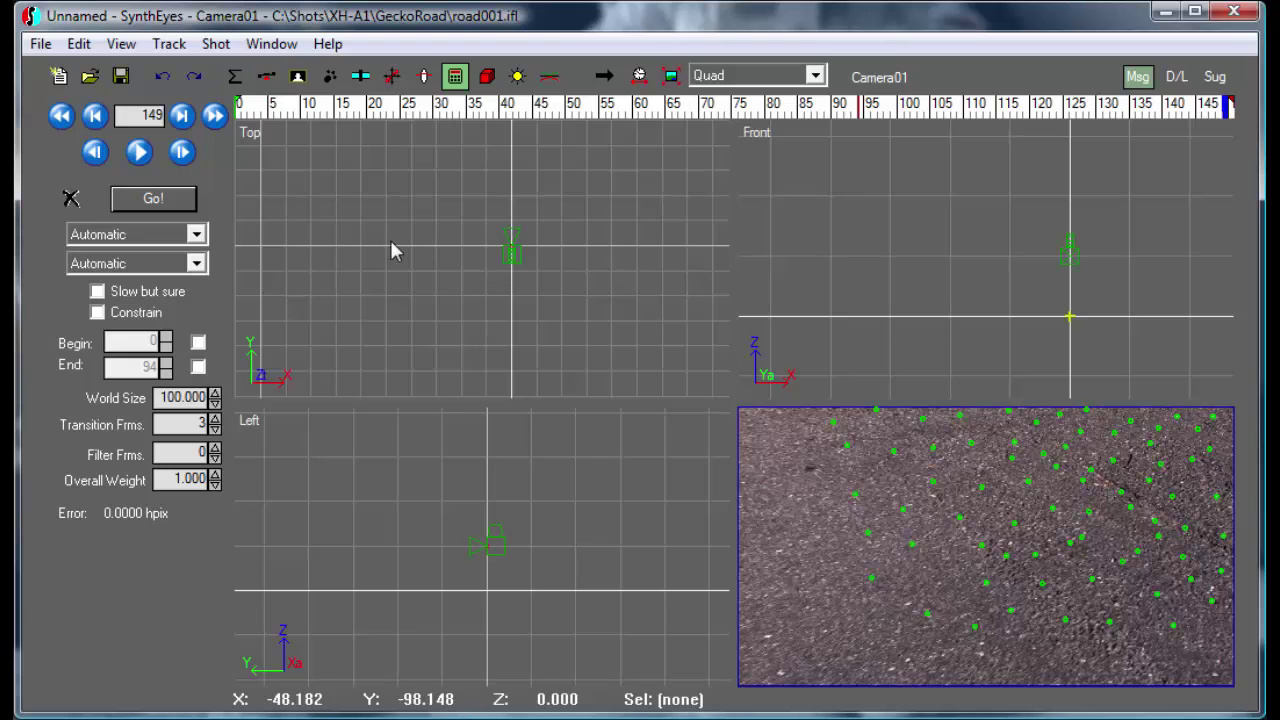
{"action": "left_click", "coordinate": [423, 77]}
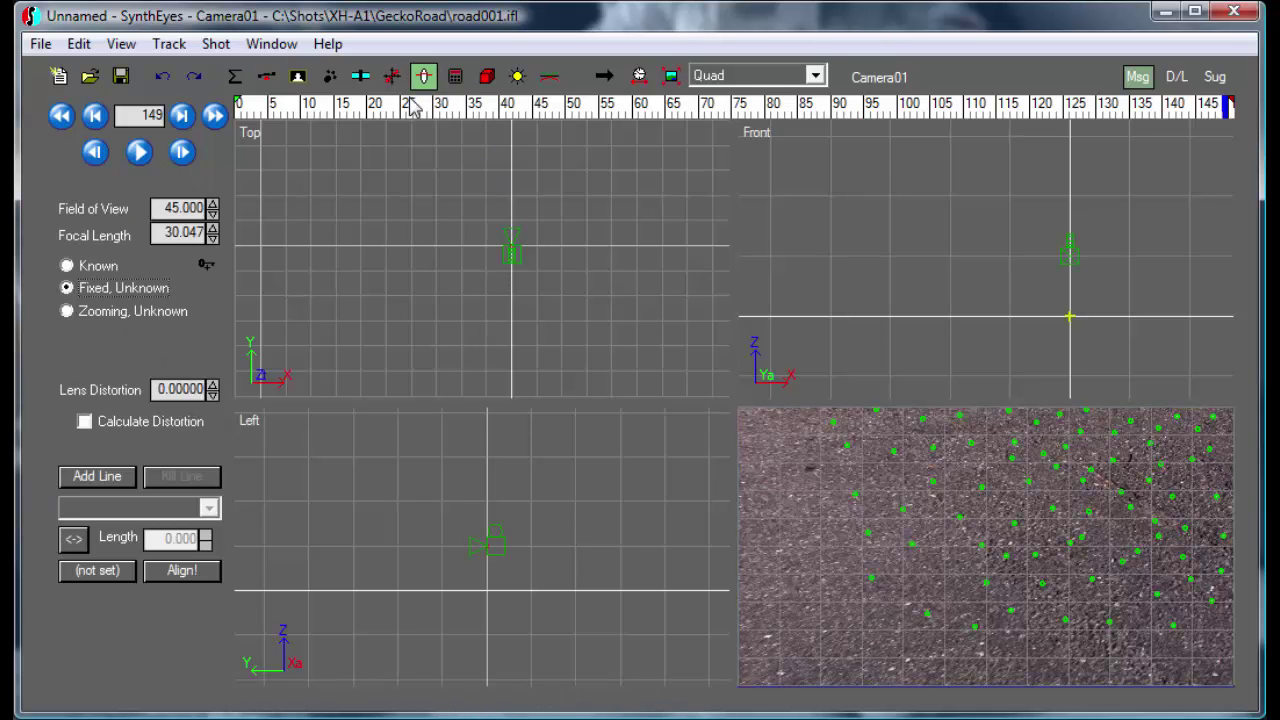
{"action": "left_click", "coordinate": [60, 115]}
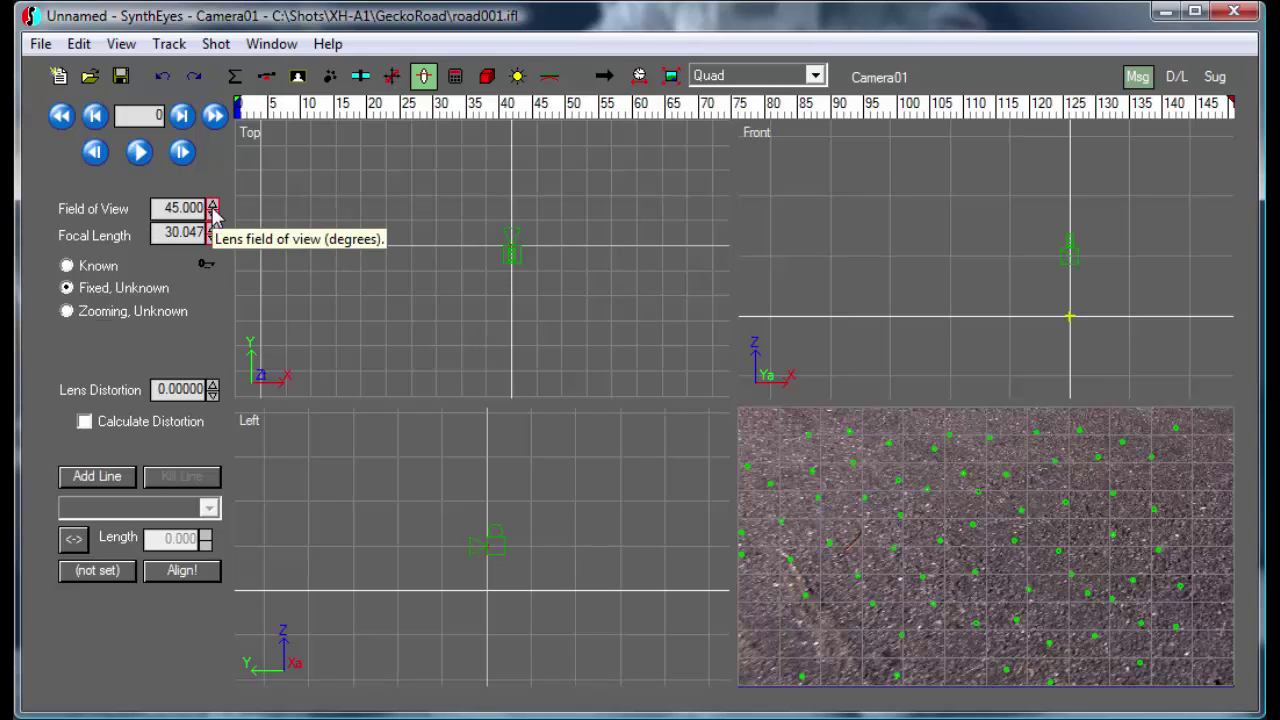
- Set the lens field of view to 73.075 as Known and re-solve to 0.6003 hpix
{"action": "mouse_move", "coordinate": [213, 207]}
{"action": "left_mouse_down"}
{"action": "mouse_move", "coordinate": [213, 157]}
{"action": "mouse_move", "coordinate": [215, 230]}
{"action": "left_mouse_up"}
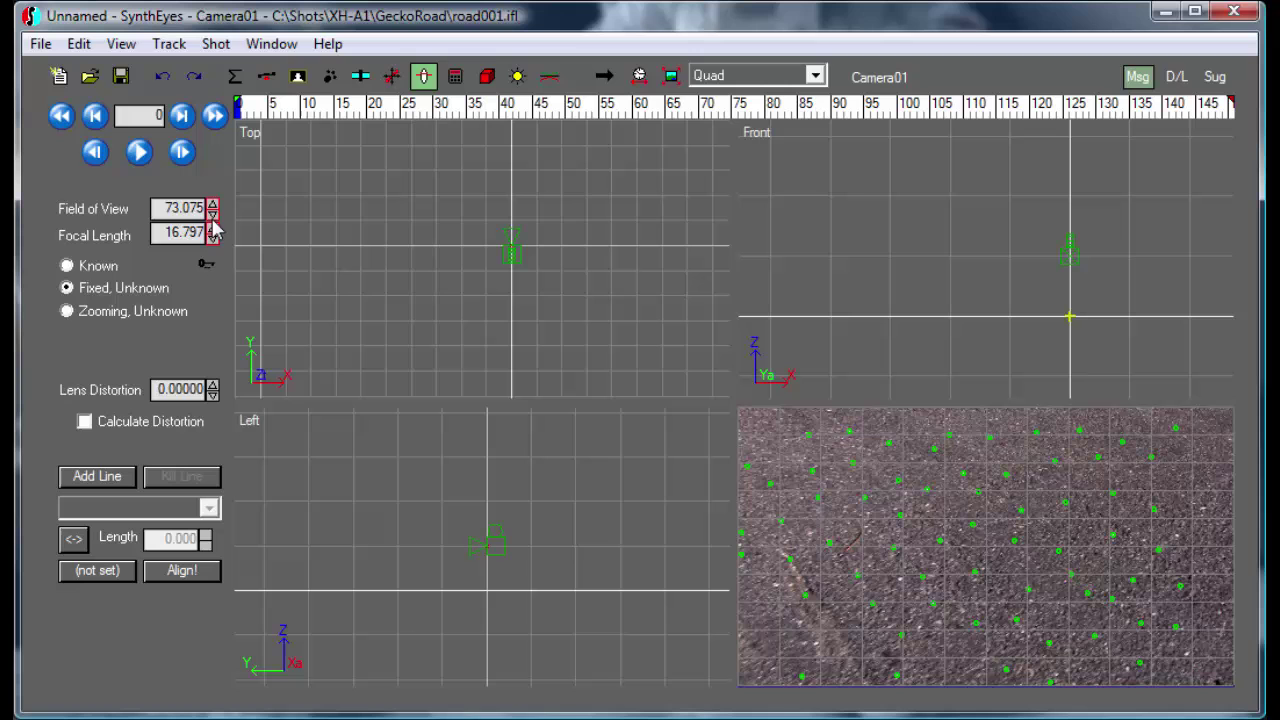
{"action": "left_click", "coordinate": [66, 266]}
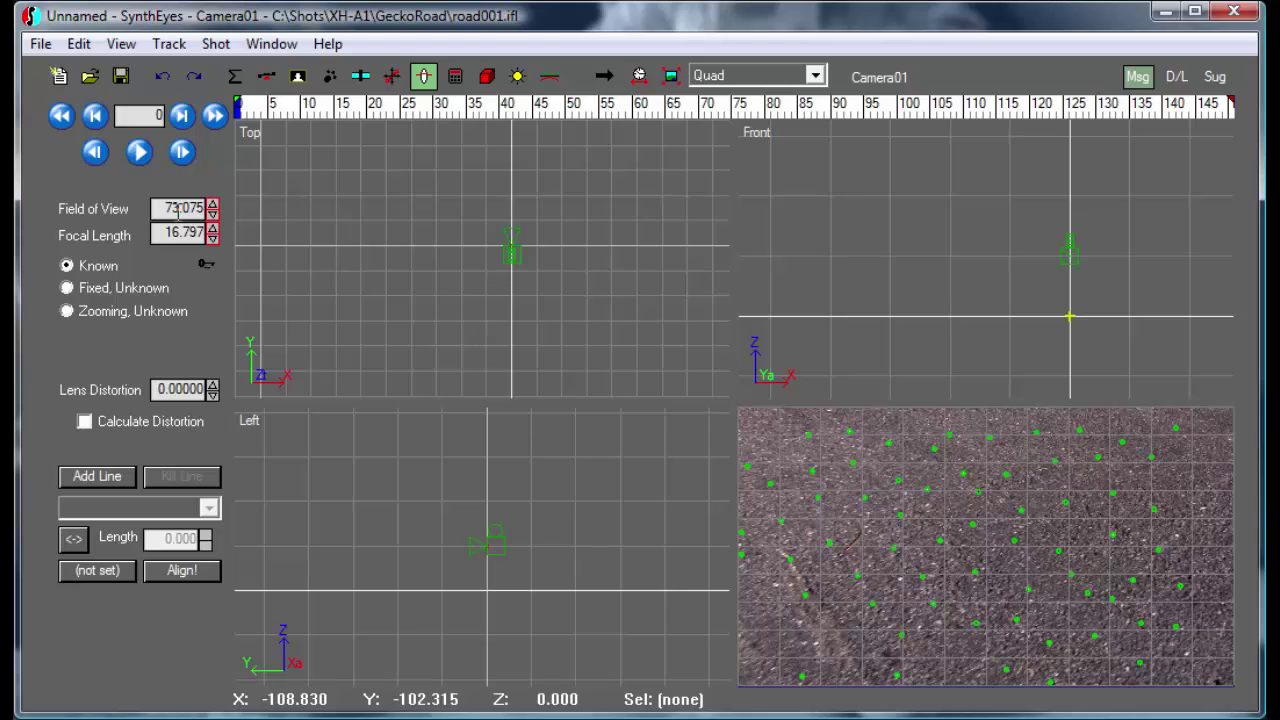
{"action": "left_click", "coordinate": [456, 79]}
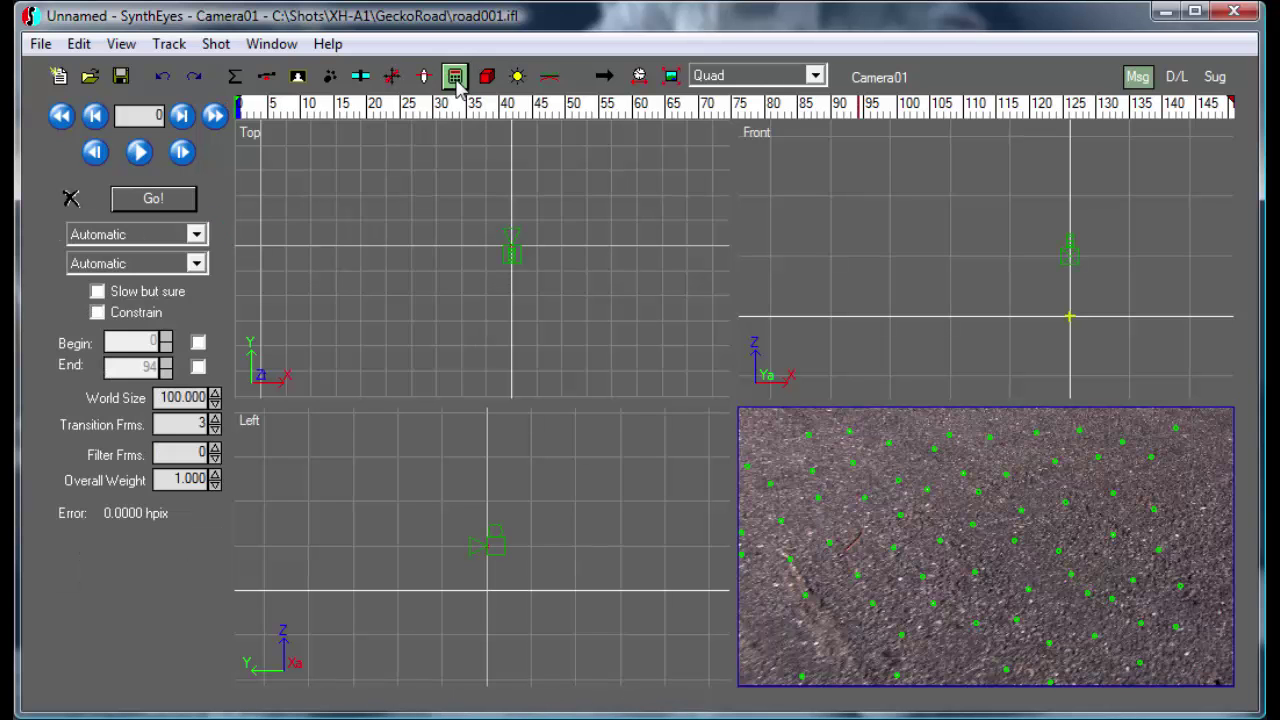
{"action": "left_click", "coordinate": [154, 199]}
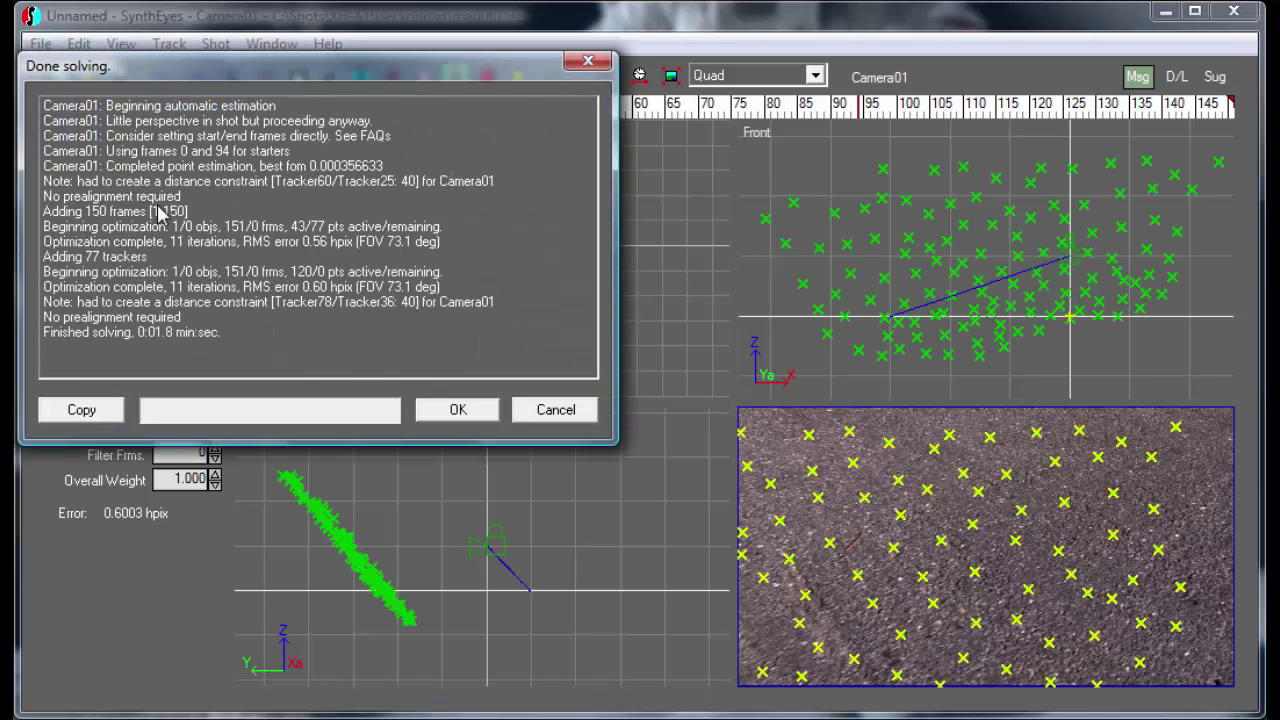
{"action": "left_click", "coordinate": [462, 416]}
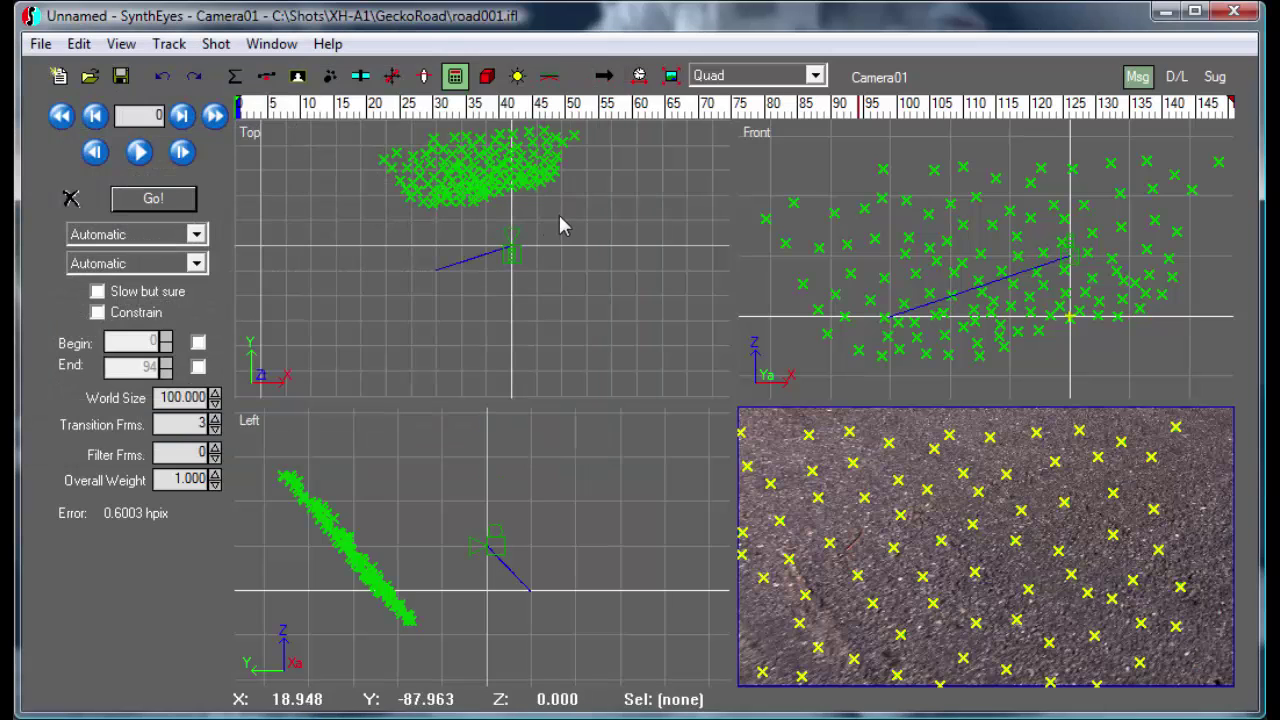
{"action": "left_click", "coordinate": [392, 76]}
{"action": "left_click", "coordinate": [211, 236]}
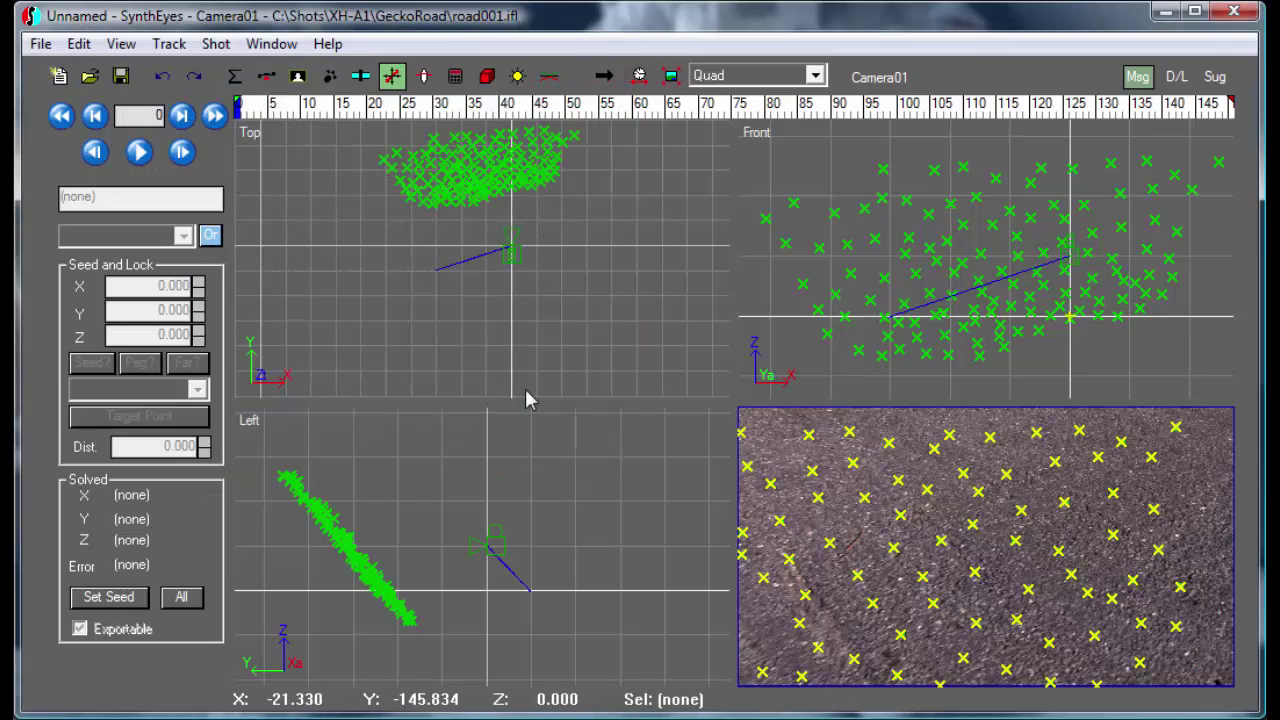
{"action": "left_click", "coordinate": [864, 497]}
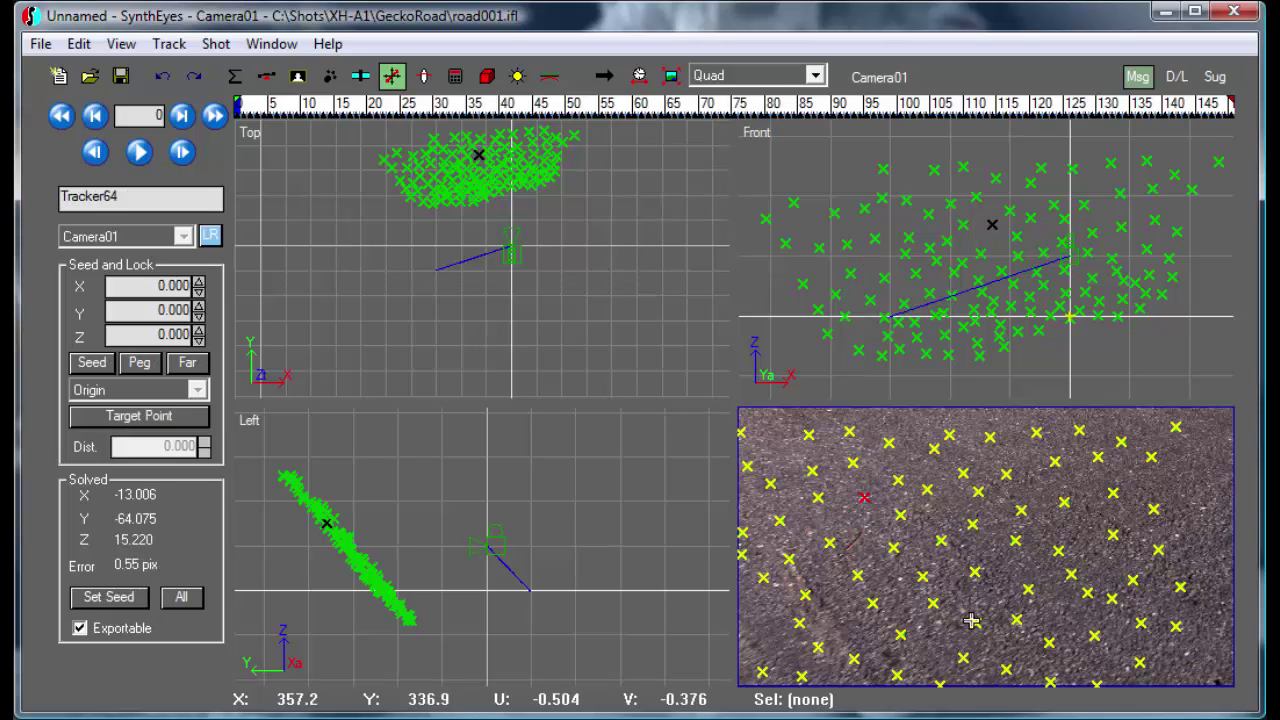
{"action": "left_click", "coordinate": [975, 622]}
{"action": "left_click", "coordinate": [1055, 461]}
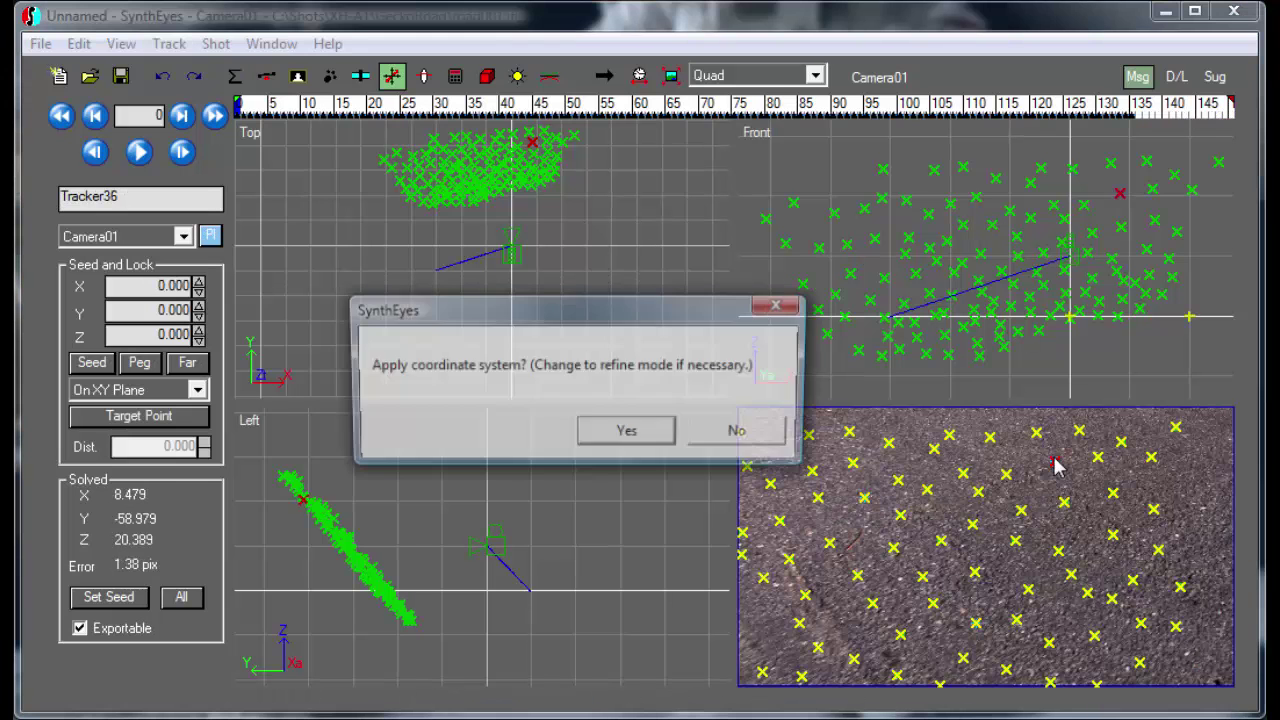
{"action": "left_click", "coordinate": [652, 443]}
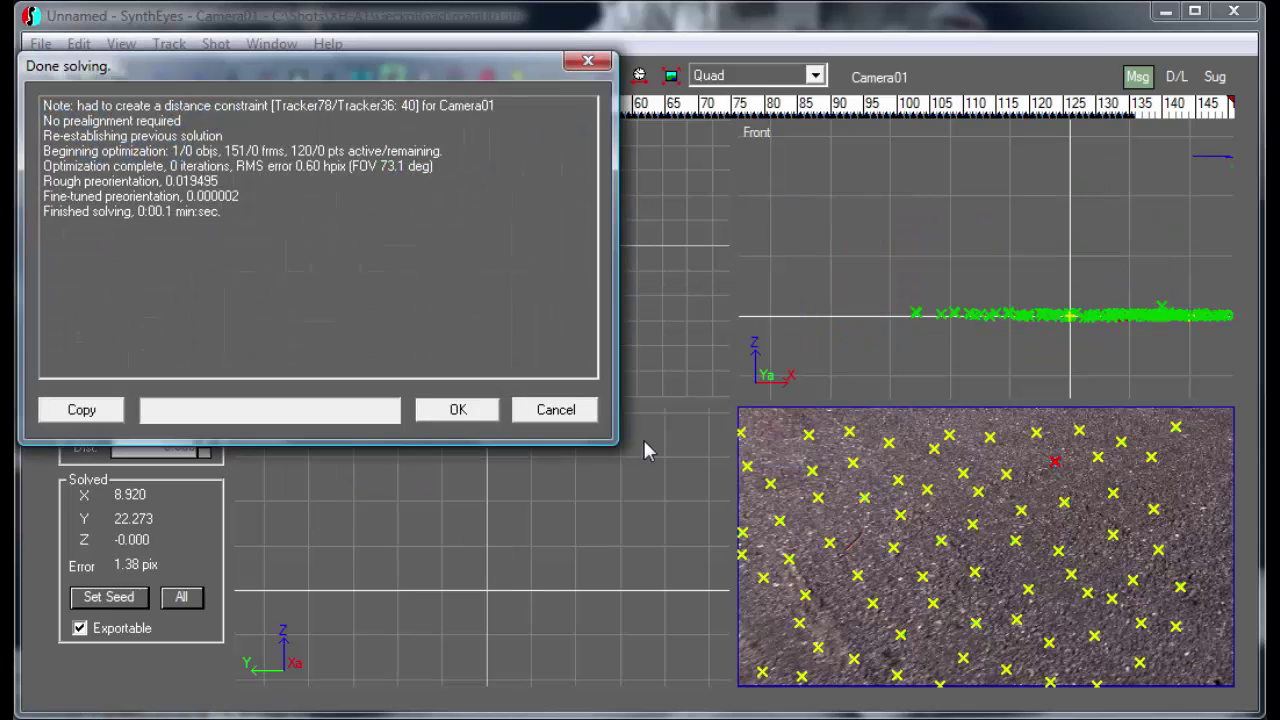
{"action": "left_click", "coordinate": [470, 413]}
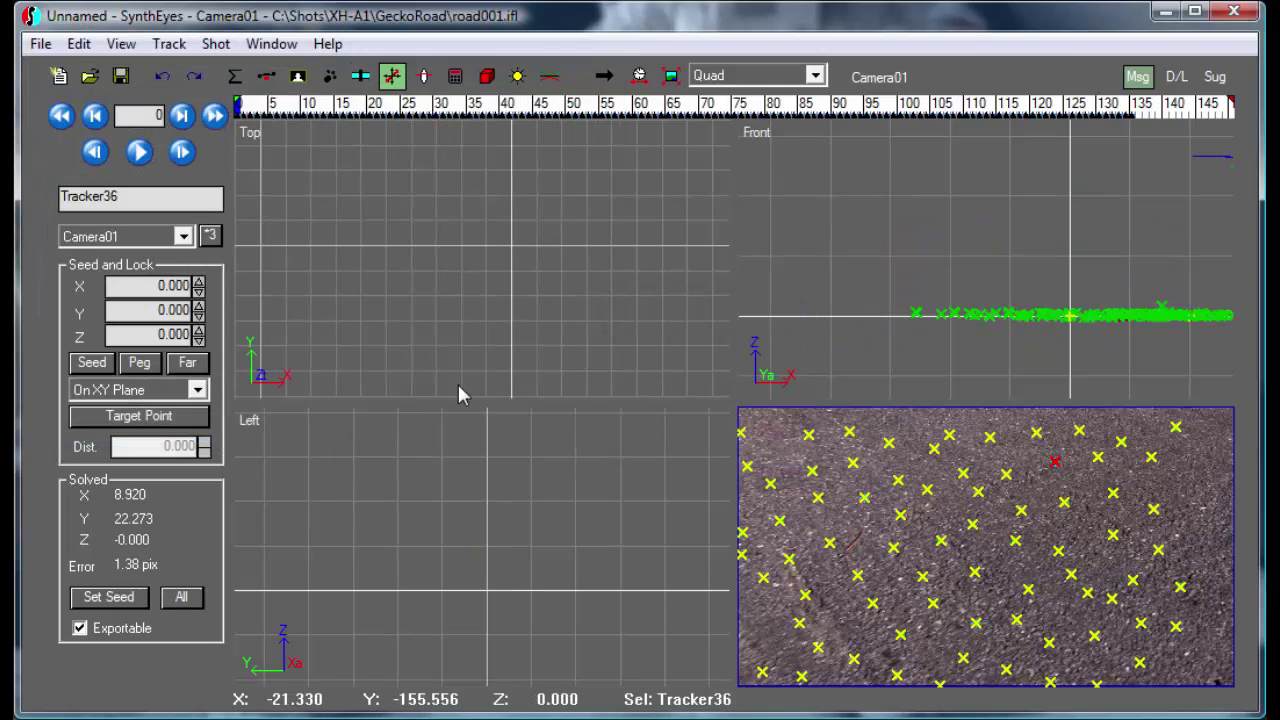
{"action": "key", "text": "ctrl+f"}
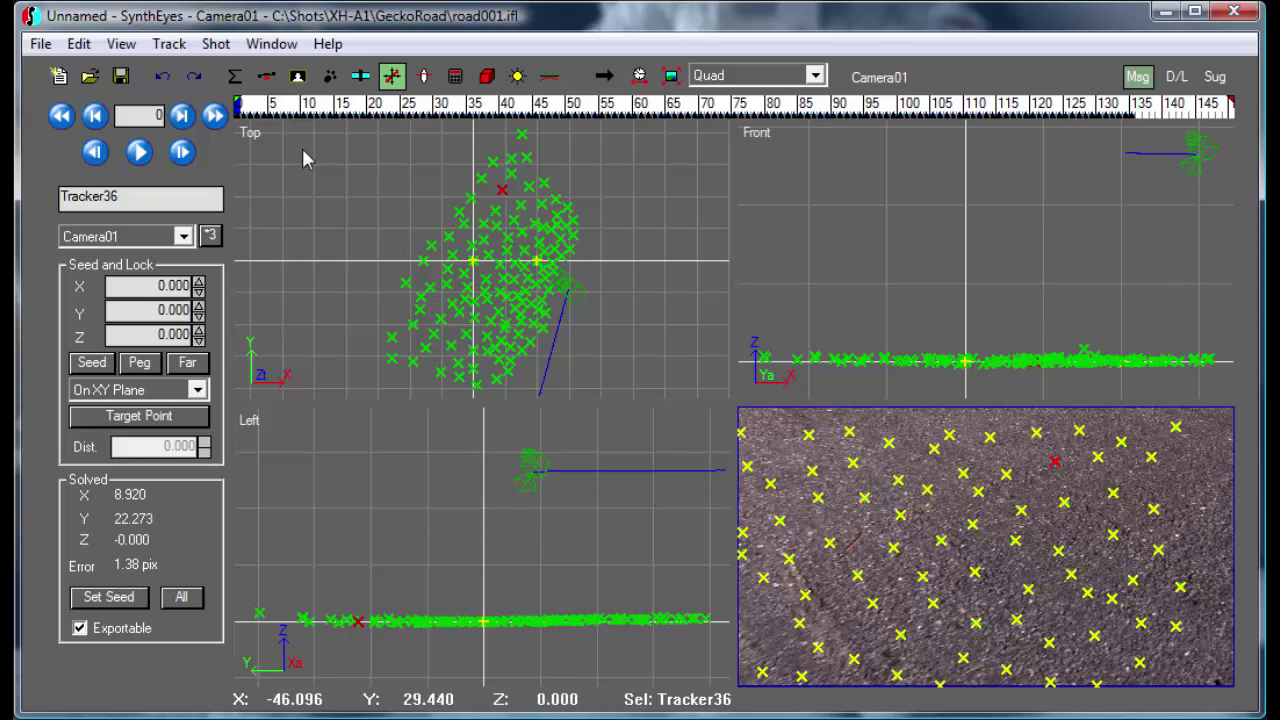
{"action": "left_click_drag", "start_coordinate": [267, 110], "coordinate": [240, 110]}
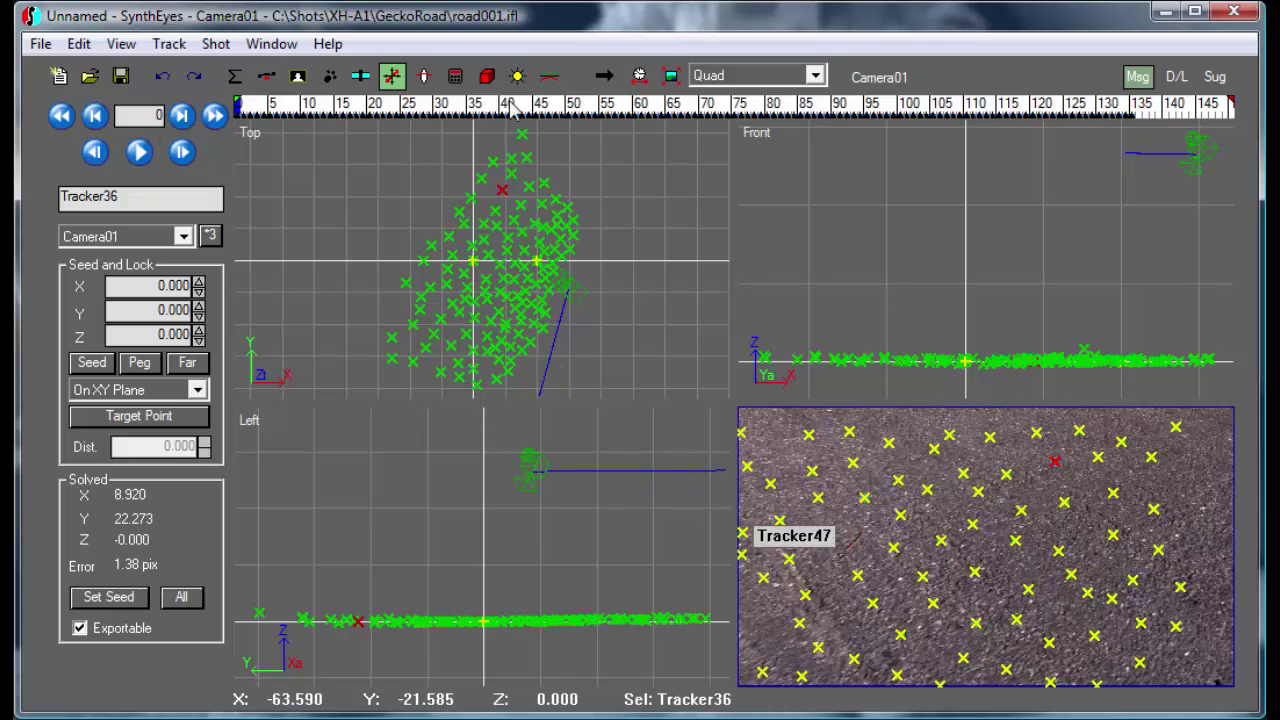
- Place Earthling Guy01 on the road in the Top view, scaled to 14.578, and scrub to verify it stays locked
{"action": "left_click", "coordinate": [487, 77]}
{"action": "left_click", "coordinate": [162, 288]}
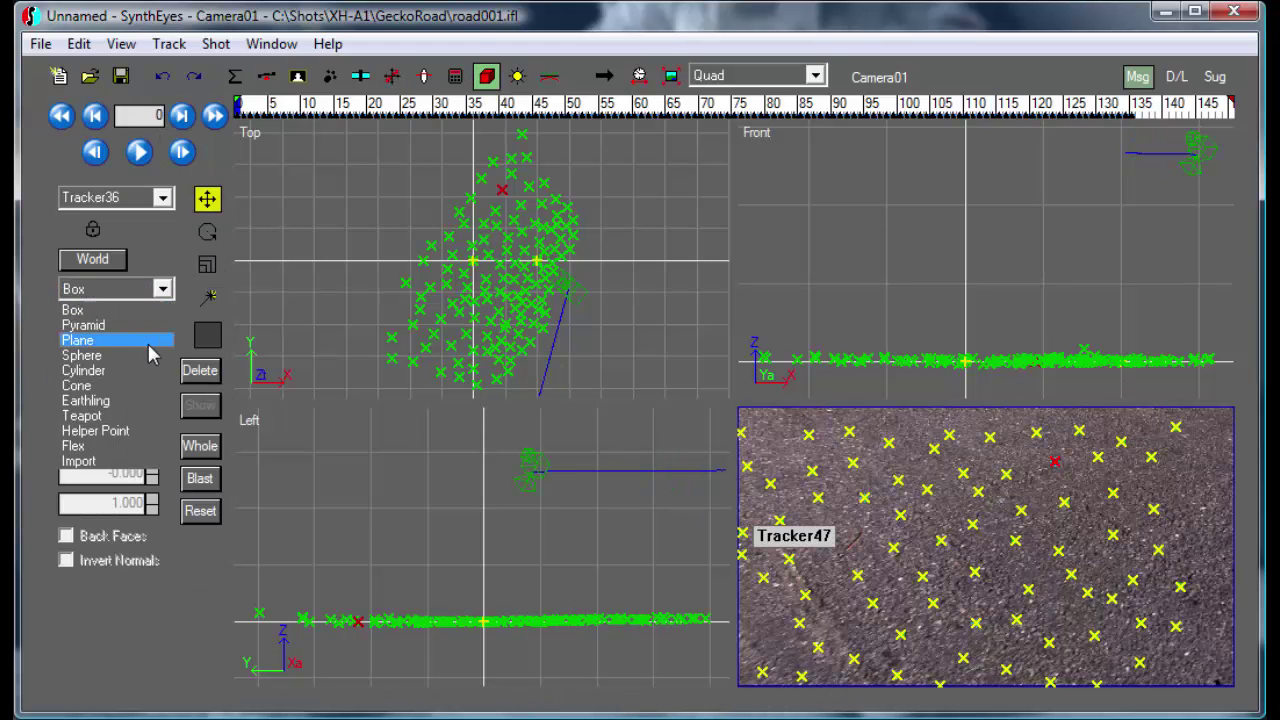
{"action": "left_click", "coordinate": [143, 406]}
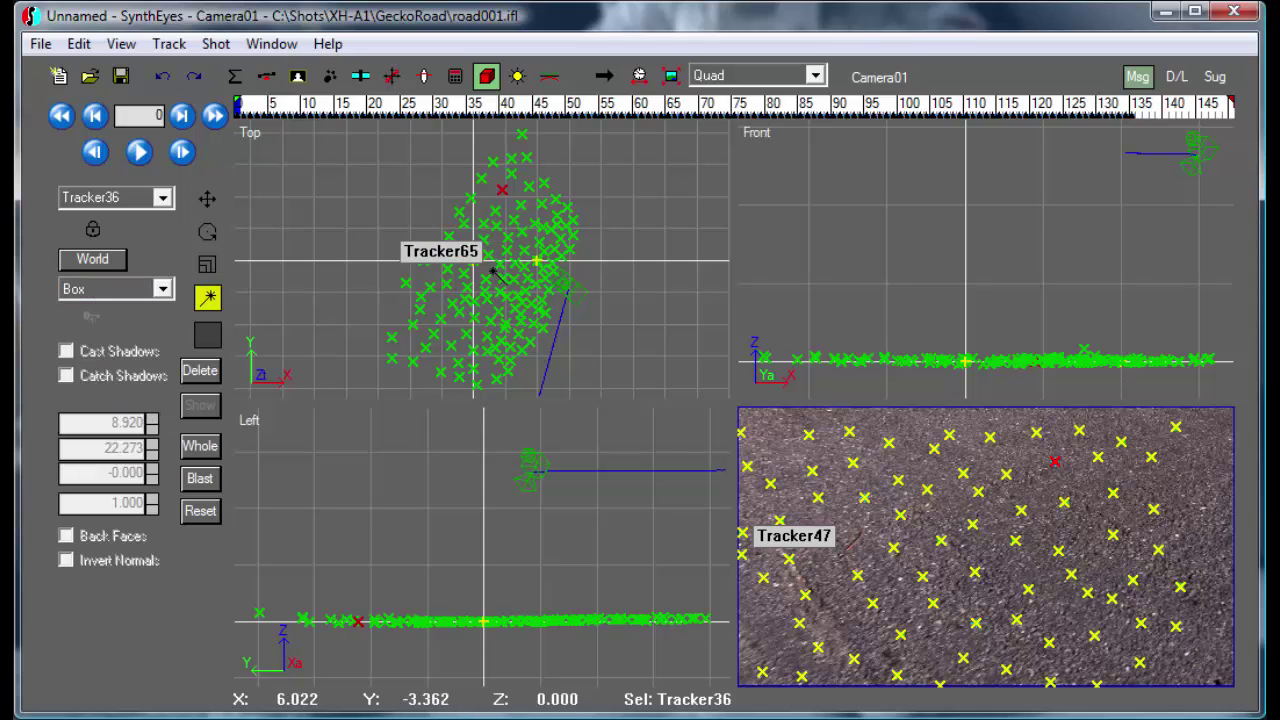
{"action": "left_click", "coordinate": [487, 268]}
{"action": "left_click_drag", "start_coordinate": [487, 268], "coordinate": [527, 222]}
{"action": "mouse_move", "coordinate": [613, 110]}
{"action": "left_mouse_down"}
{"action": "mouse_move", "coordinate": [376, 110]}
{"action": "mouse_move", "coordinate": [847, 110]}
{"action": "mouse_move", "coordinate": [469, 110]}
{"action": "left_mouse_up"}
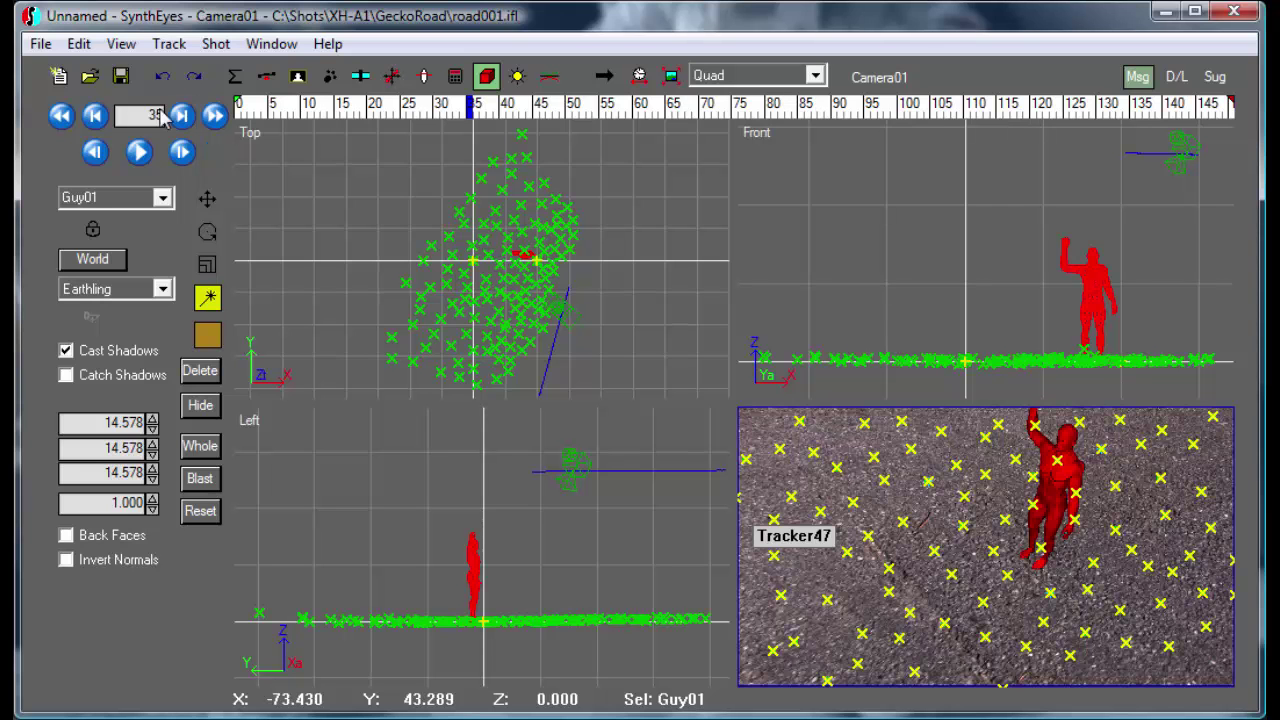
- Start a new scene, discarding the road scene without saving
{"action": "left_click", "coordinate": [40, 43]}
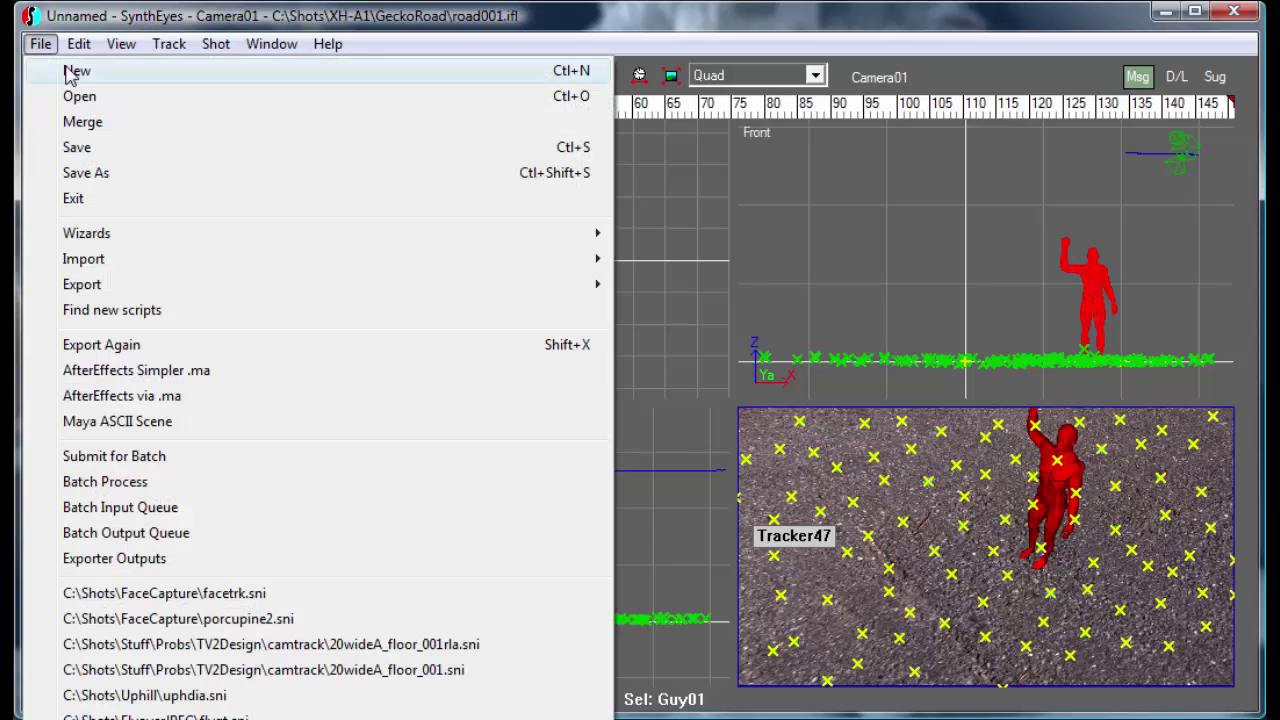
{"action": "left_click", "coordinate": [42, 68]}
{"action": "left_click", "coordinate": [598, 448]}
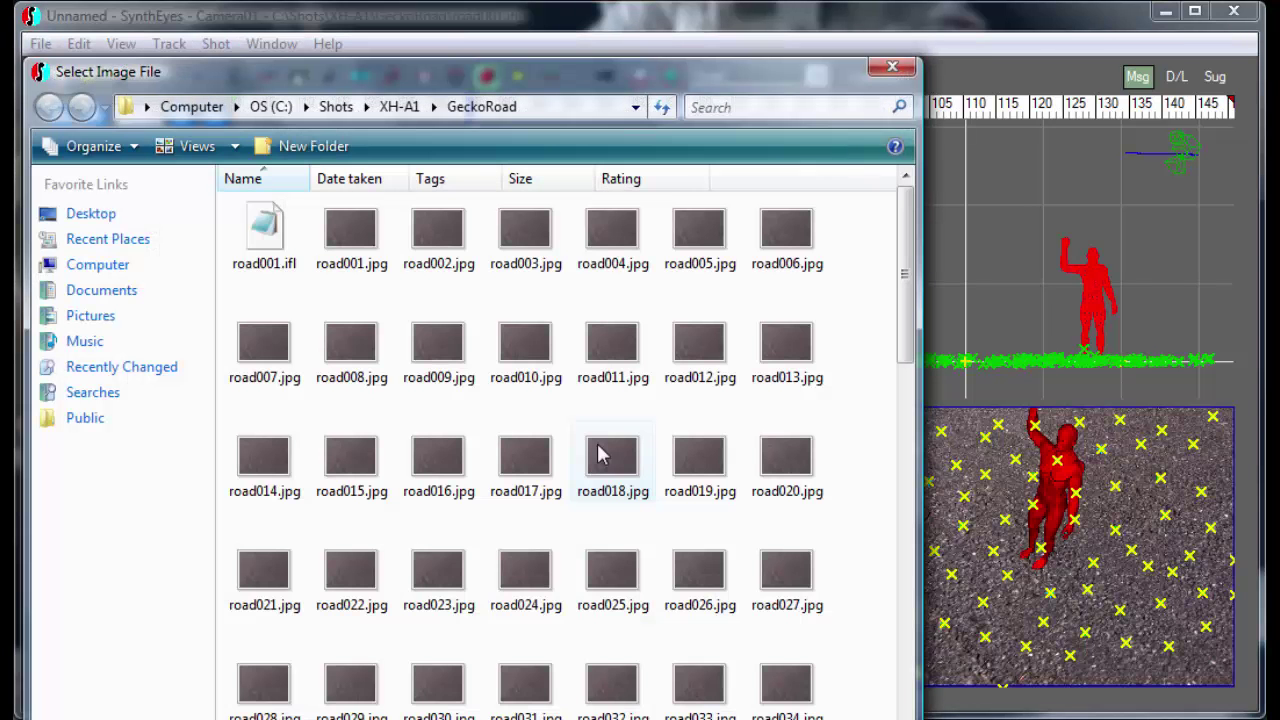
- Load XH-A1/GeckoCurb/curb001.ifl as a shot at NTSC 29.970 fps
{"action": "left_click", "coordinate": [399, 106]}
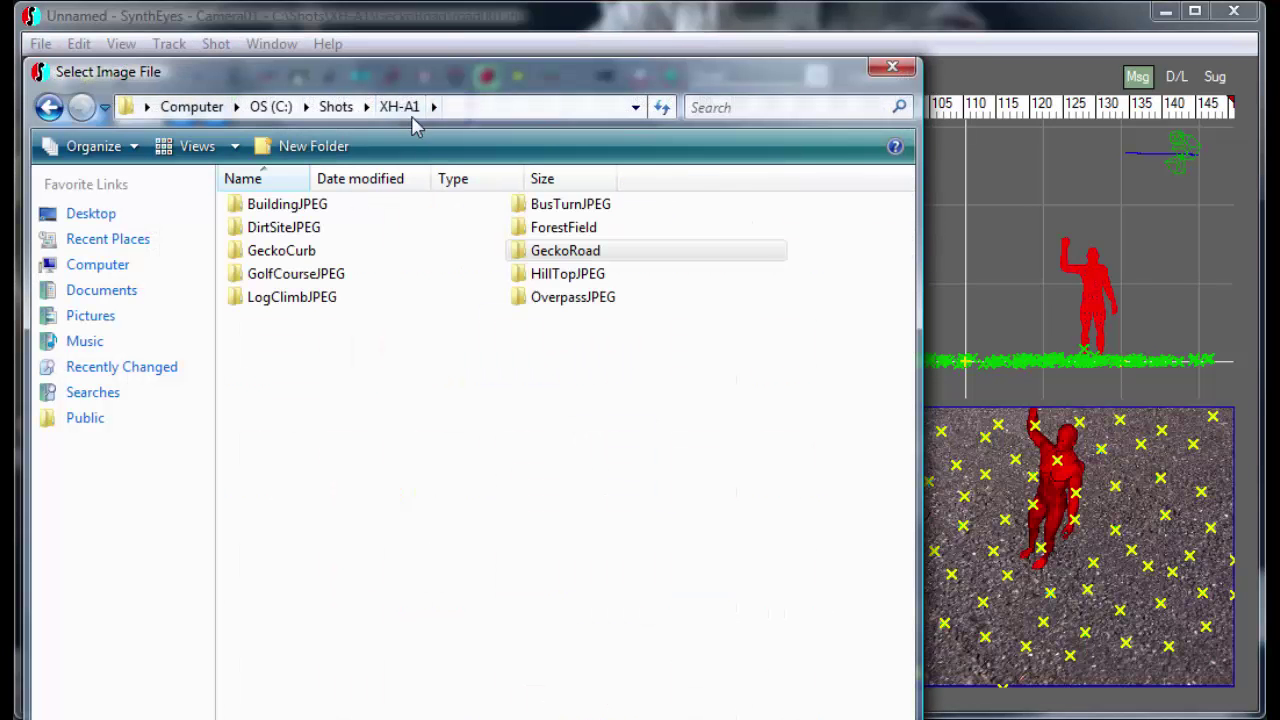
{"action": "double_click", "coordinate": [258, 250]}
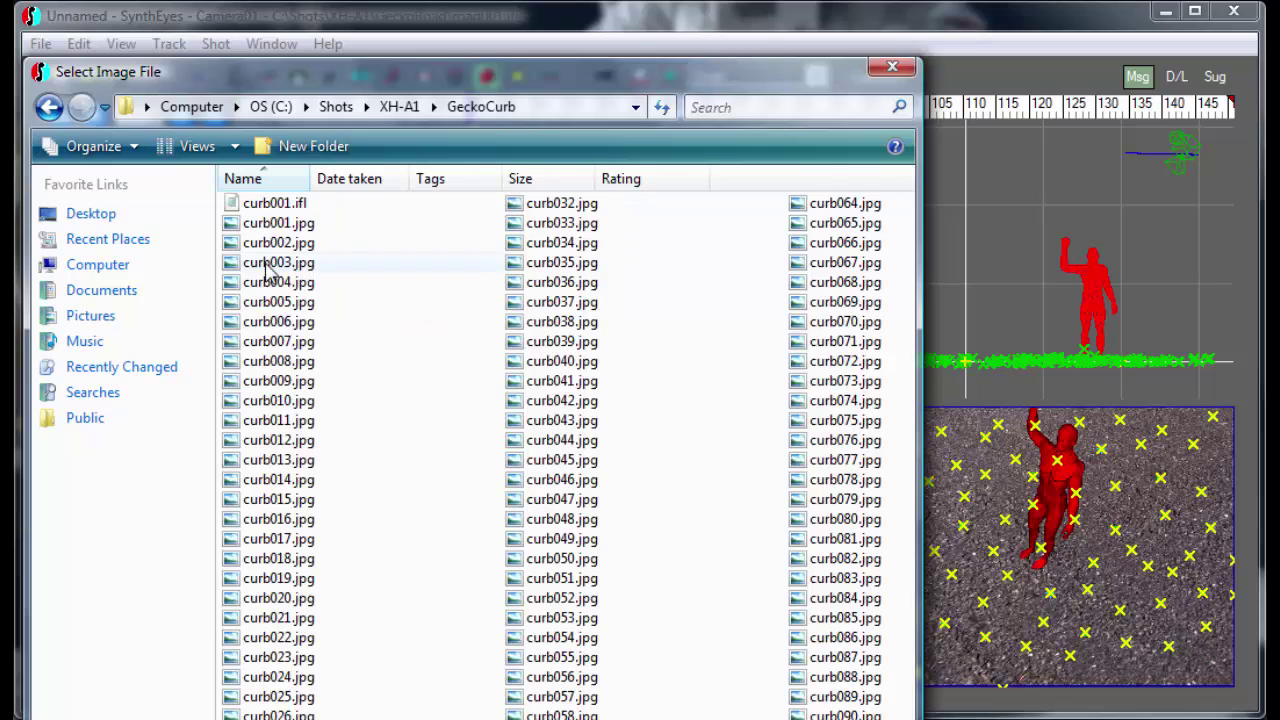
{"action": "double_click", "coordinate": [266, 204]}
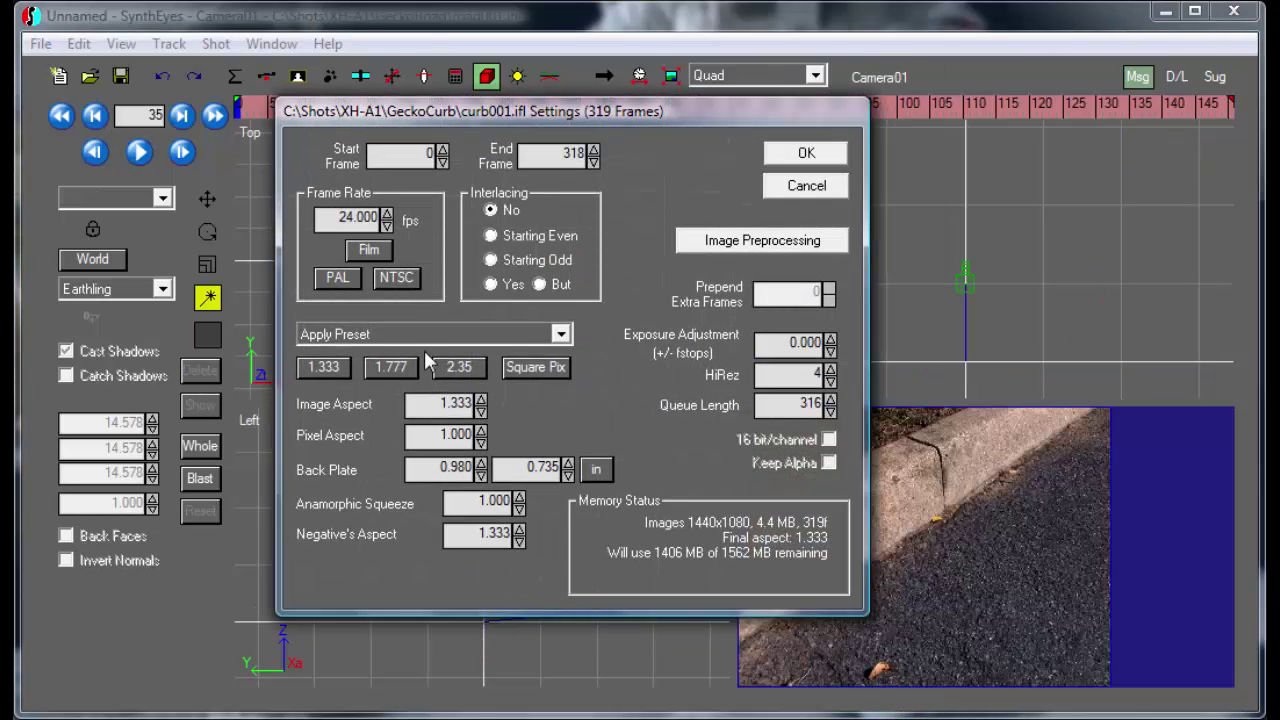
{"action": "left_click", "coordinate": [395, 277]}
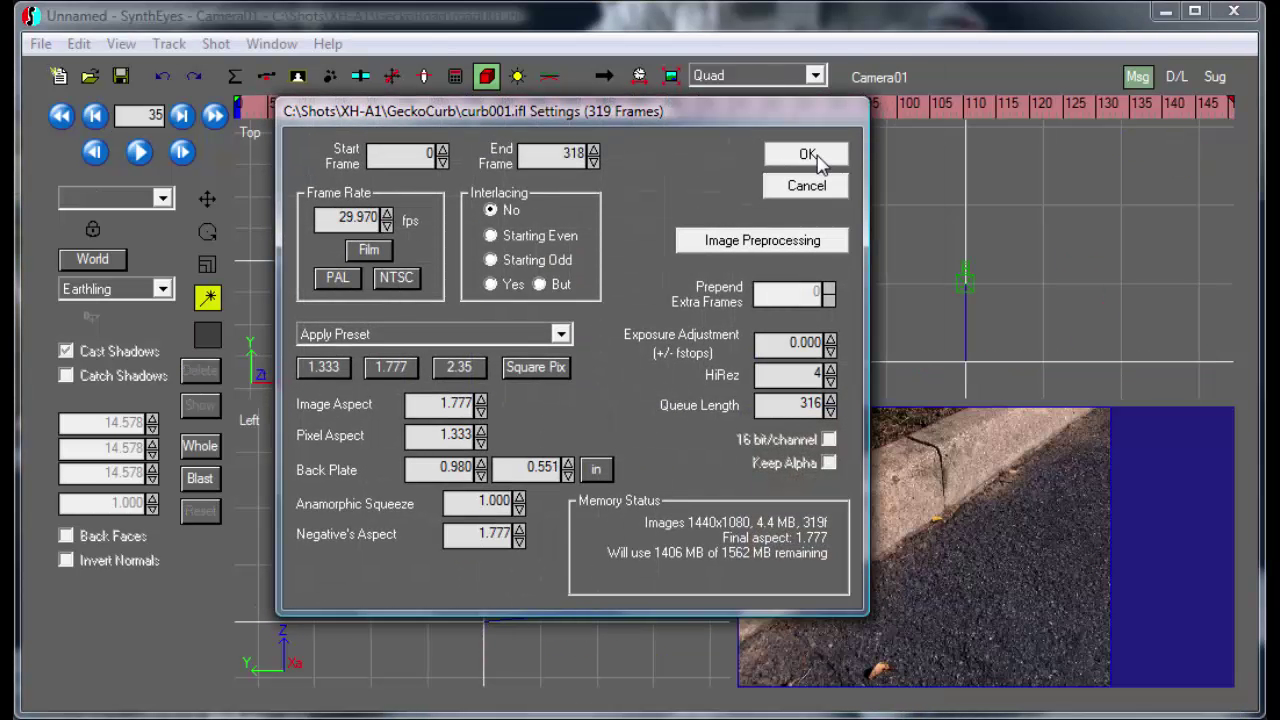
{"action": "left_click", "coordinate": [817, 155]}
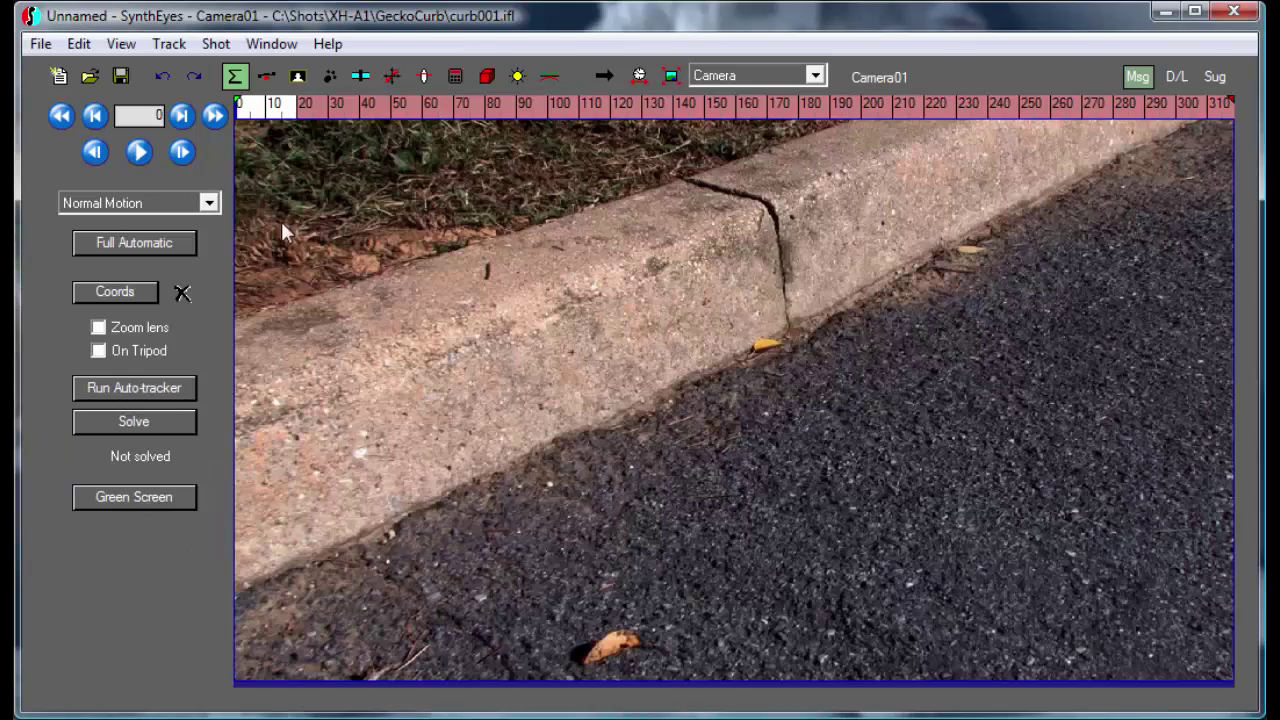
- Preview the curb shot, then run Full Automatic to solve it to 0.557858 hpix error
{"action": "left_click_drag", "start_coordinate": [296, 113], "coordinate": [1188, 108]}
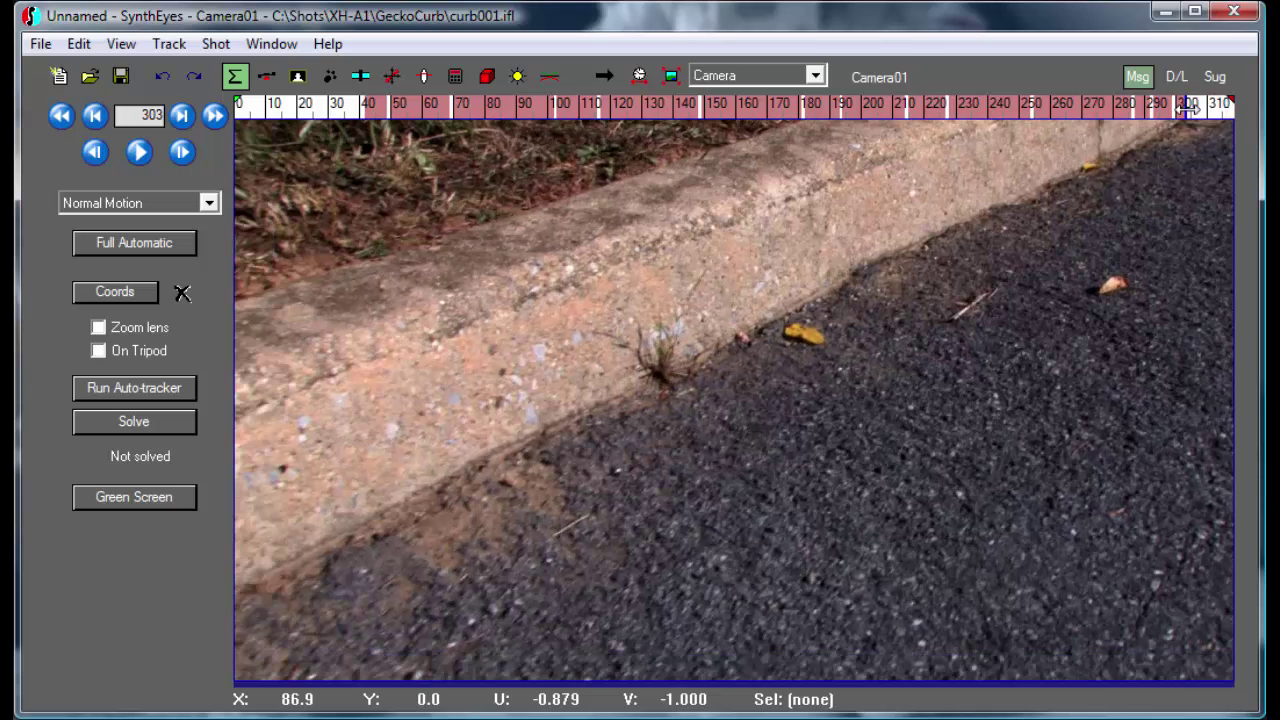
{"action": "left_click", "coordinate": [160, 247]}
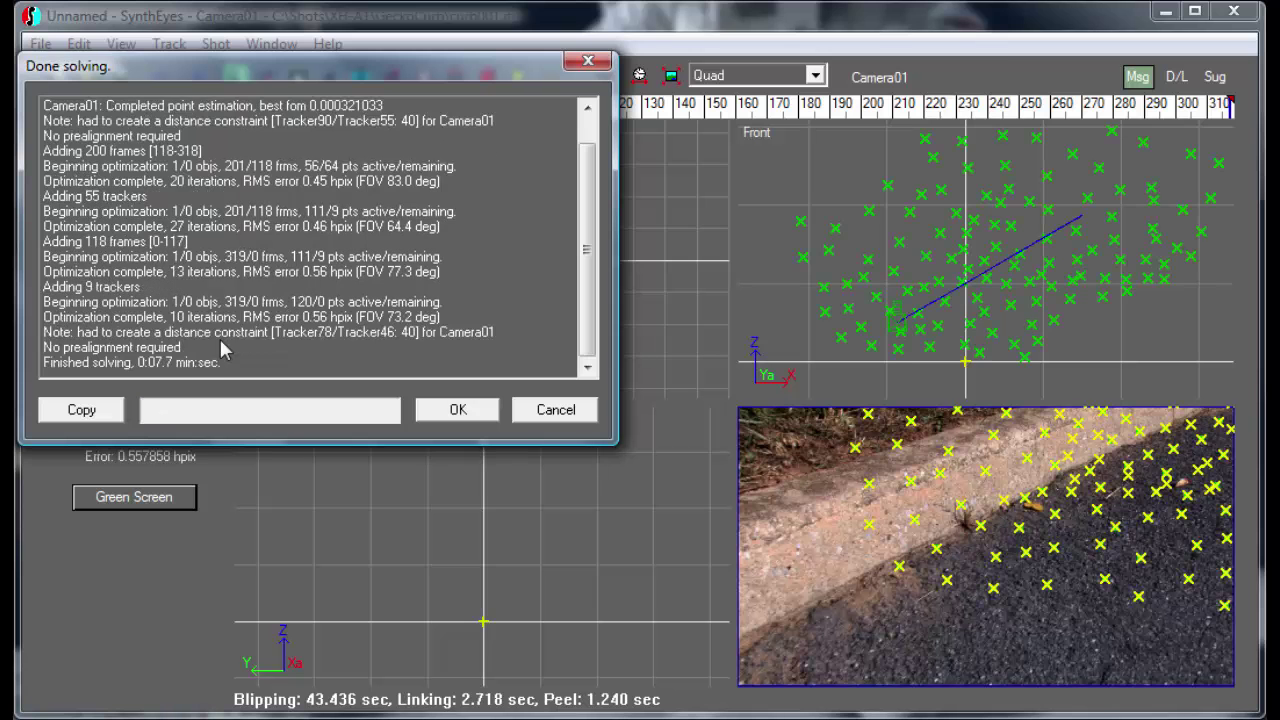
- With the Coords tool, pick the origin, axis and ground-plane road trackers at frame 132
{"action": "left_click", "coordinate": [457, 412]}
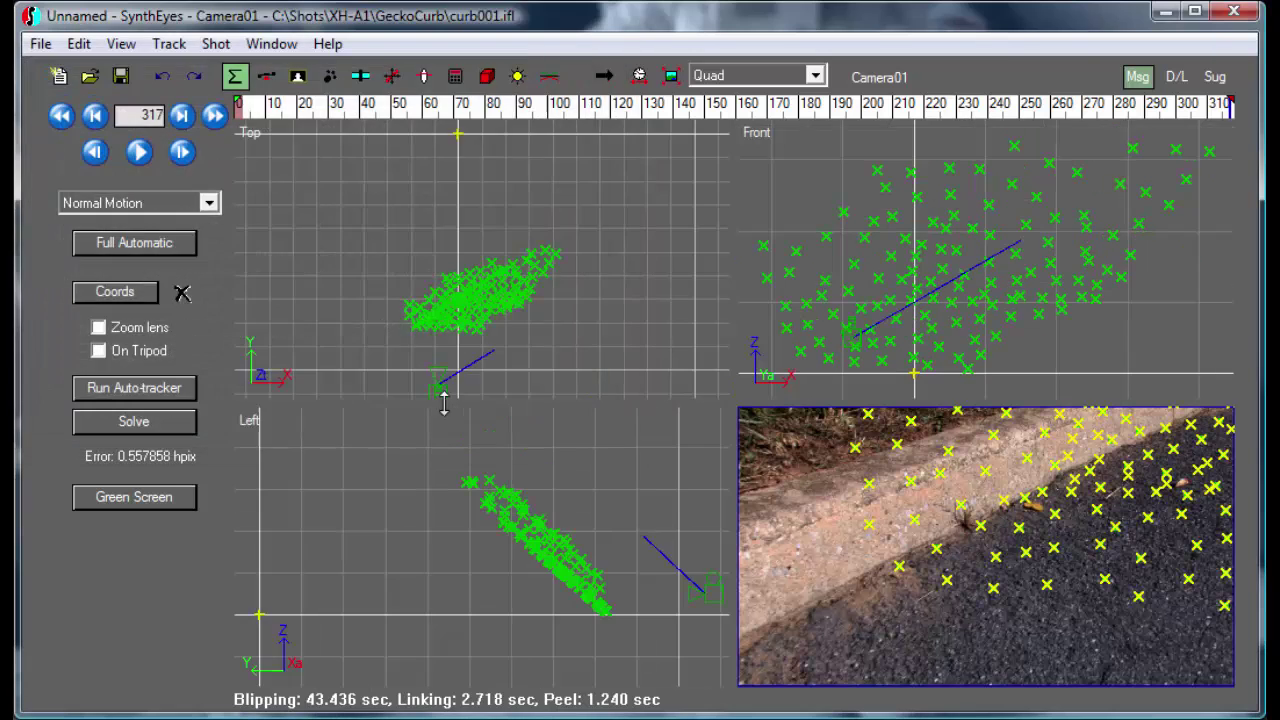
{"action": "left_click", "coordinate": [125, 300]}
{"action": "left_click", "coordinate": [536, 106]}
{"action": "left_click_drag", "start_coordinate": [536, 110], "coordinate": [650, 106]}
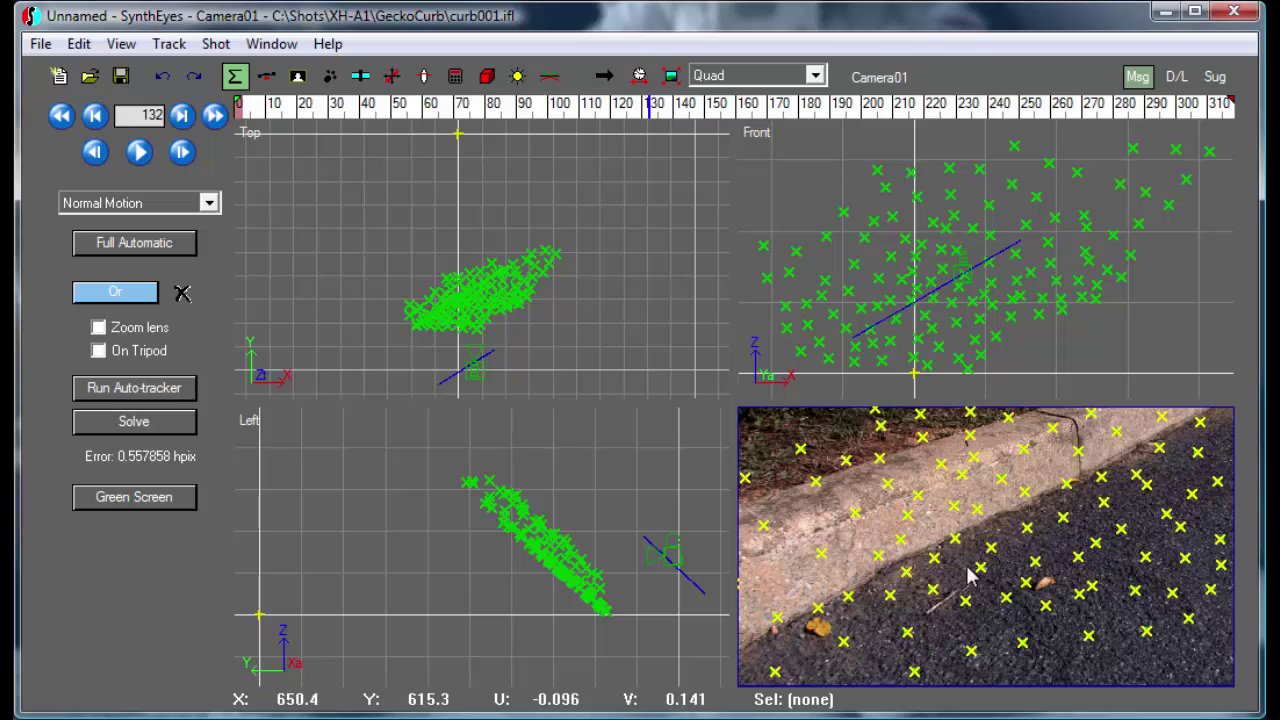
{"action": "left_click", "coordinate": [816, 607]}
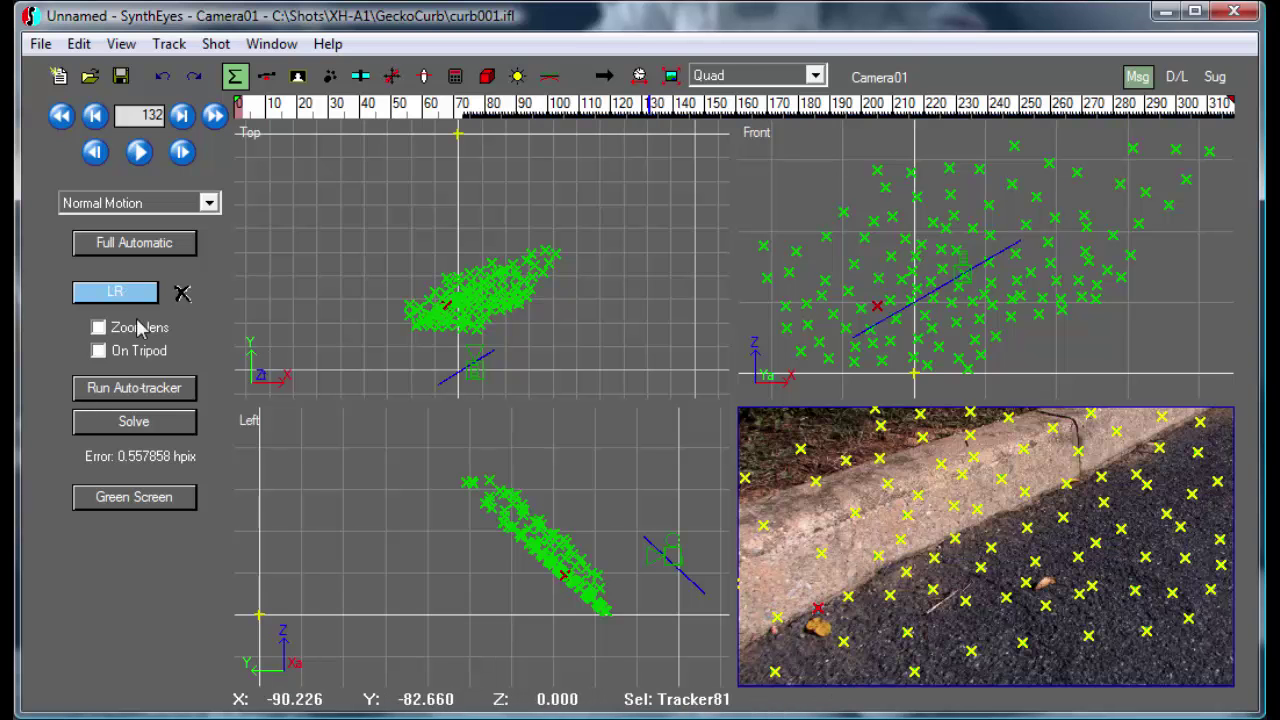
{"action": "left_click", "coordinate": [104, 291]}
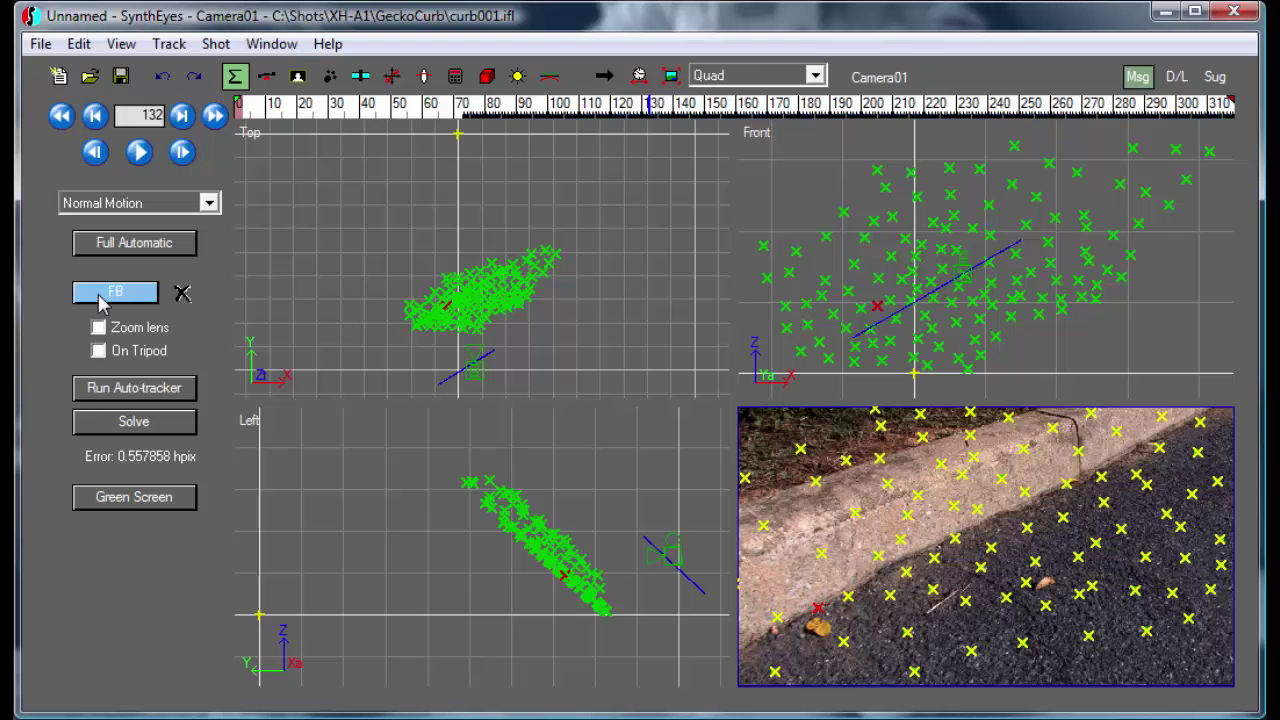
{"action": "left_click", "coordinate": [1066, 483]}
{"action": "left_click", "coordinate": [1087, 634]}
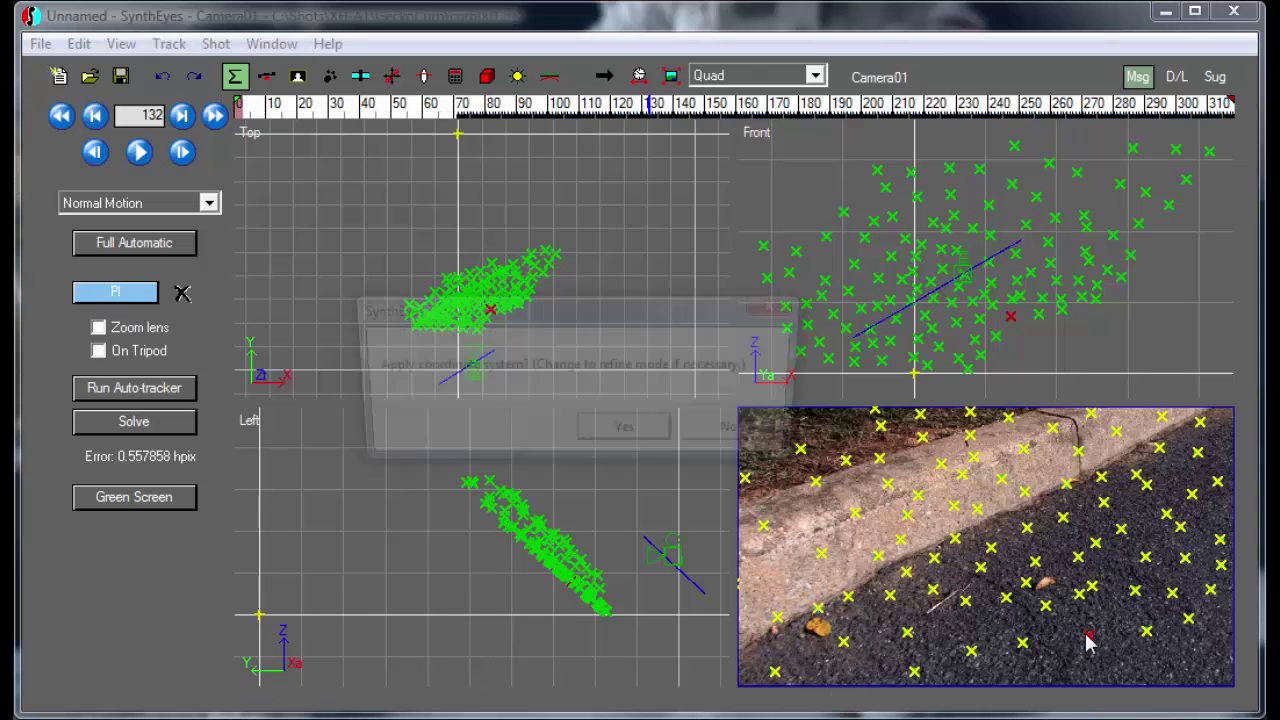
- Apply the coordinate system with its 40-unit distance and recentre the tracker cloud in the Top view
{"action": "left_click", "coordinate": [627, 432]}
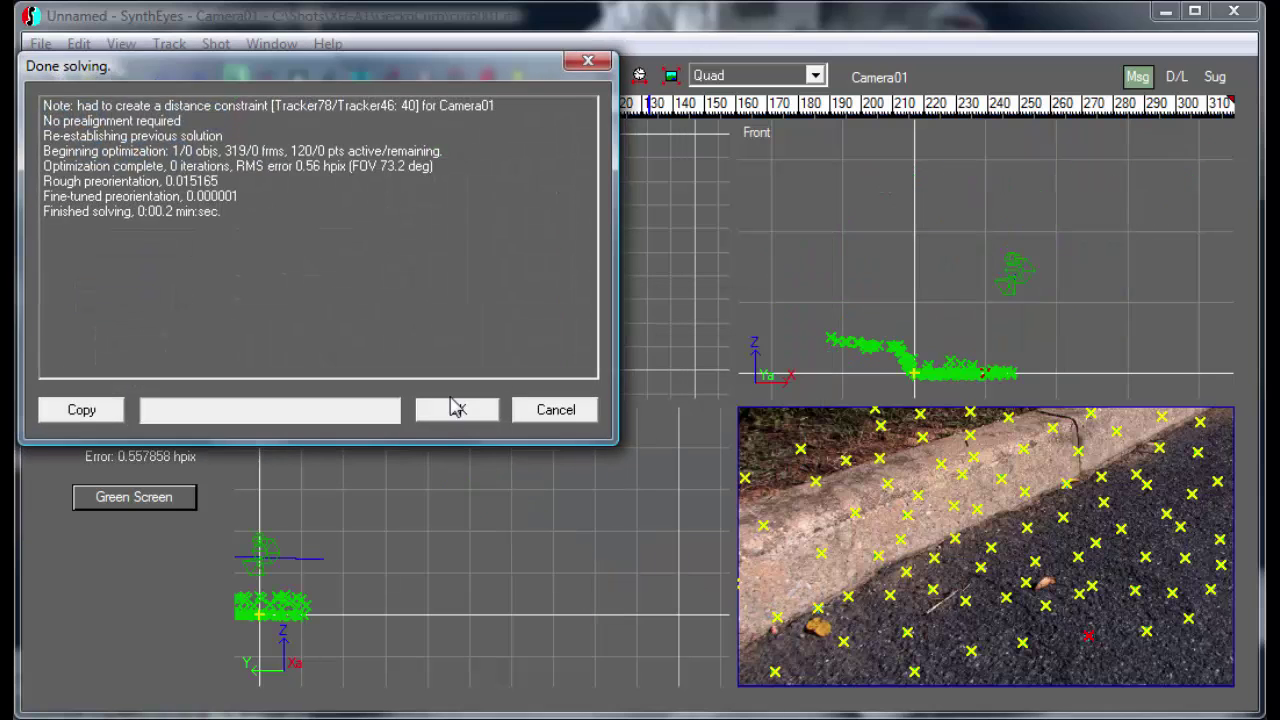
{"action": "left_click", "coordinate": [452, 409]}
{"action": "scroll", "coordinate": [400, 314], "scroll_direction": "up", "scroll_amount": 6}
{"action": "left_click_drag", "start_coordinate": [524, 232], "coordinate": [446, 312]}
{"action": "left_click", "coordinate": [487, 78]}
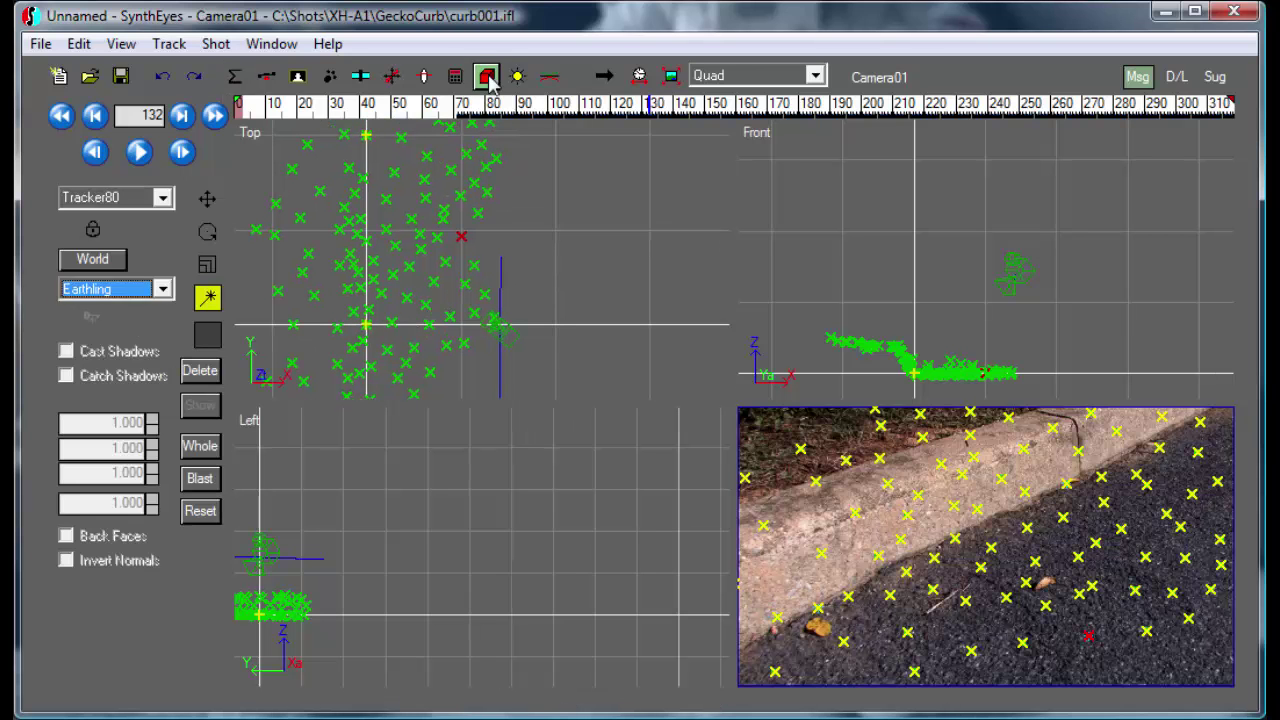
- Place red Earthling Guy01 on the road beside the curb, scaled to 8.133, then rewind to frame 0
{"action": "left_click", "coordinate": [430, 262]}
{"action": "left_click_drag", "start_coordinate": [430, 262], "coordinate": [436, 209]}
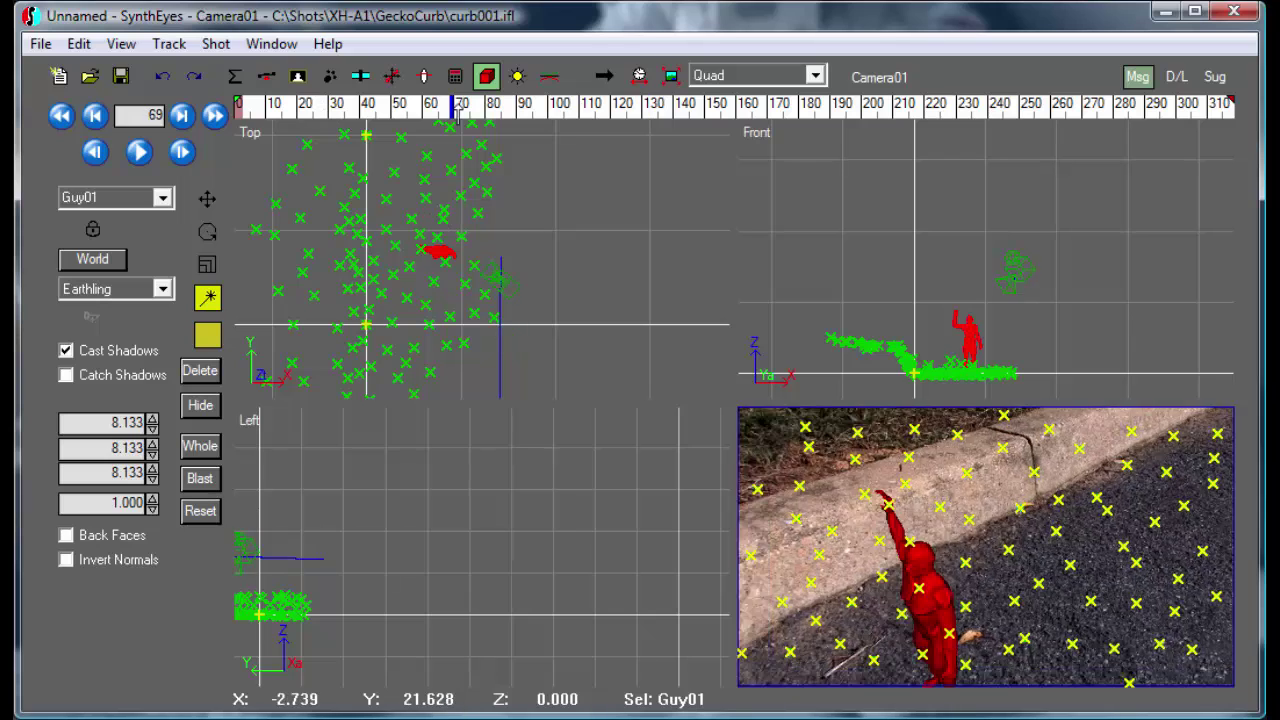
{"action": "left_click_drag", "start_coordinate": [993, 118], "coordinate": [230, 113]}
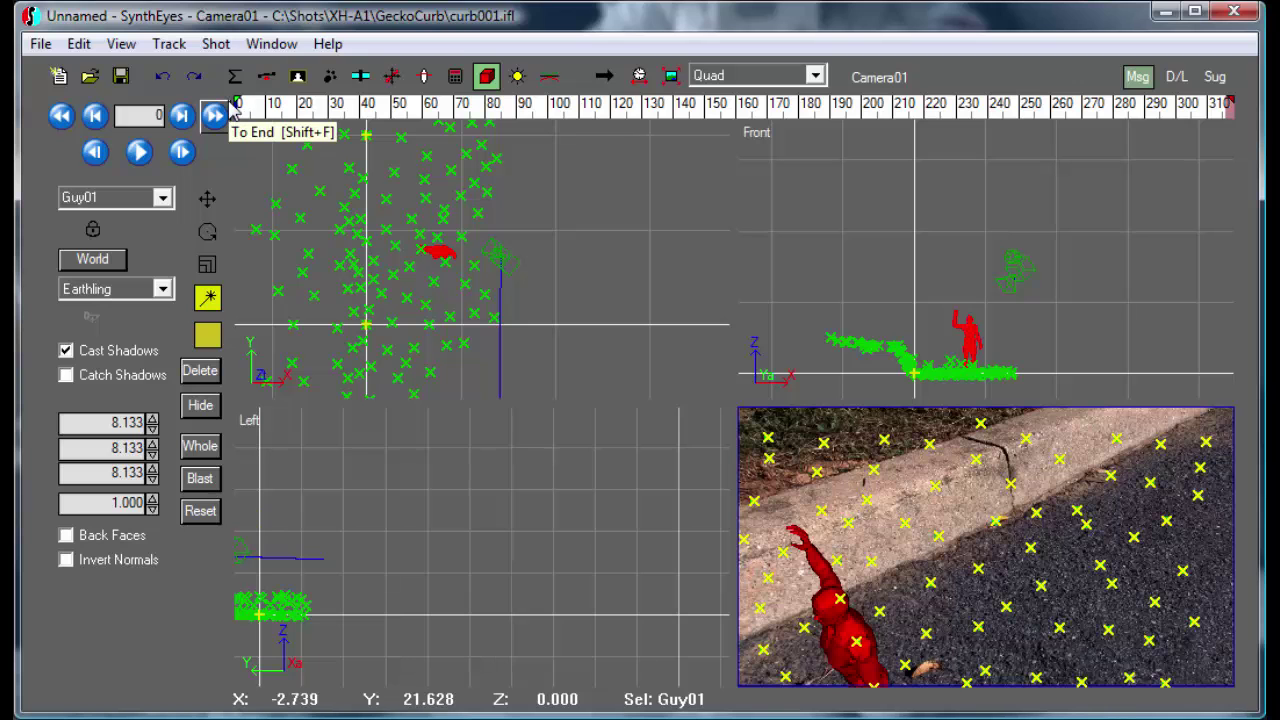